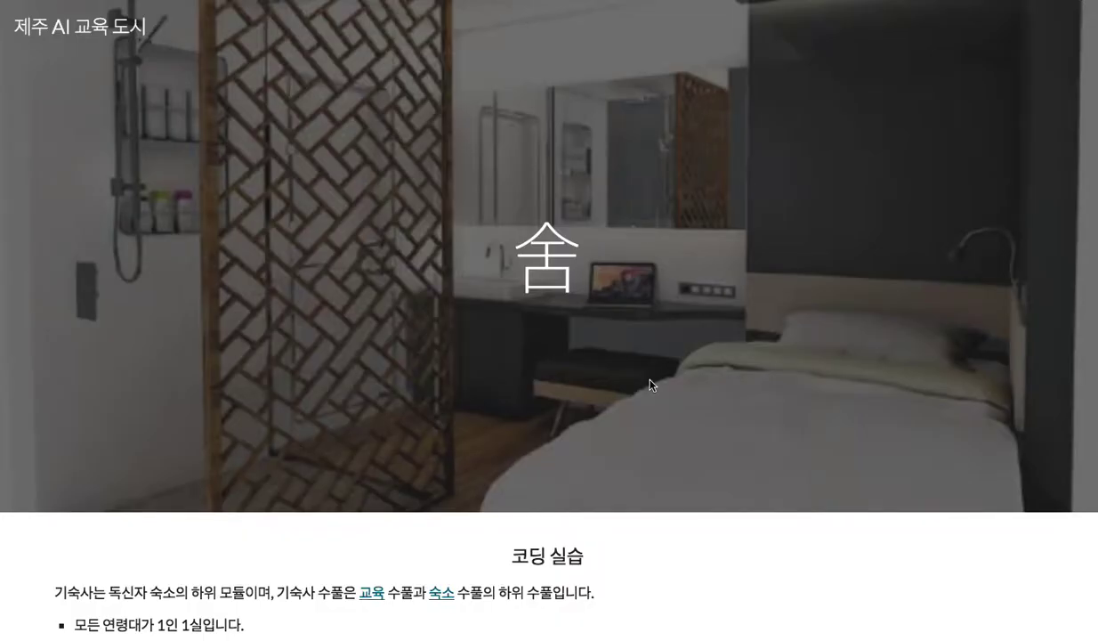
Read through the dormitory web page, examining its introduction, building, facilities, design and size sections, and furniture photos
scroll(579, 439, down, 1)
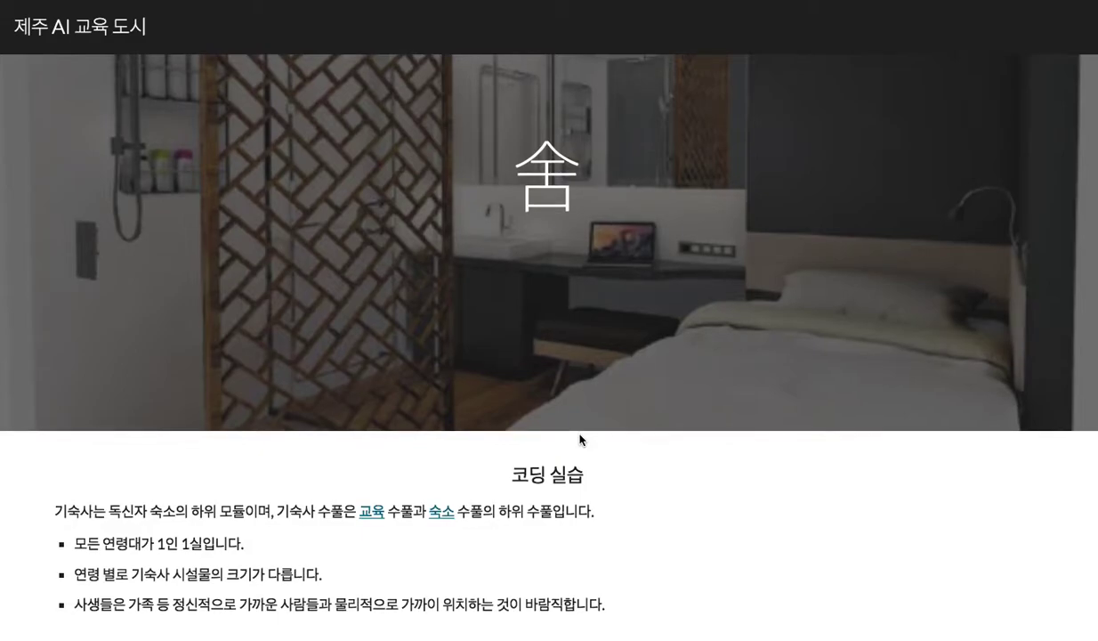
scroll(579, 438, down, 1)
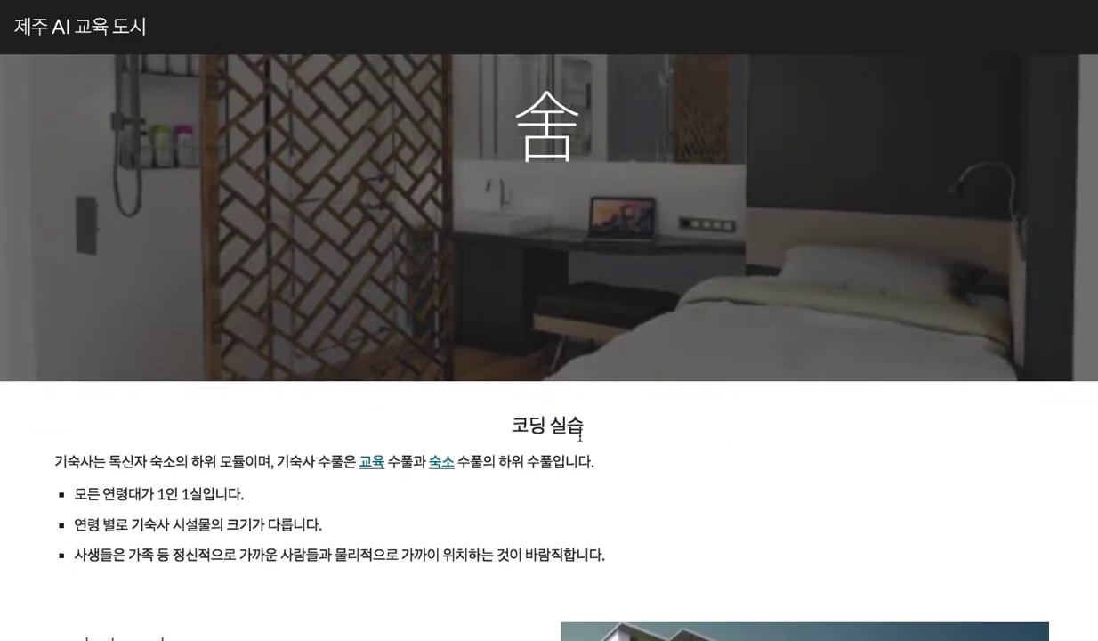
scroll(579, 438, down, 5)
scroll(580, 438, down, 1)
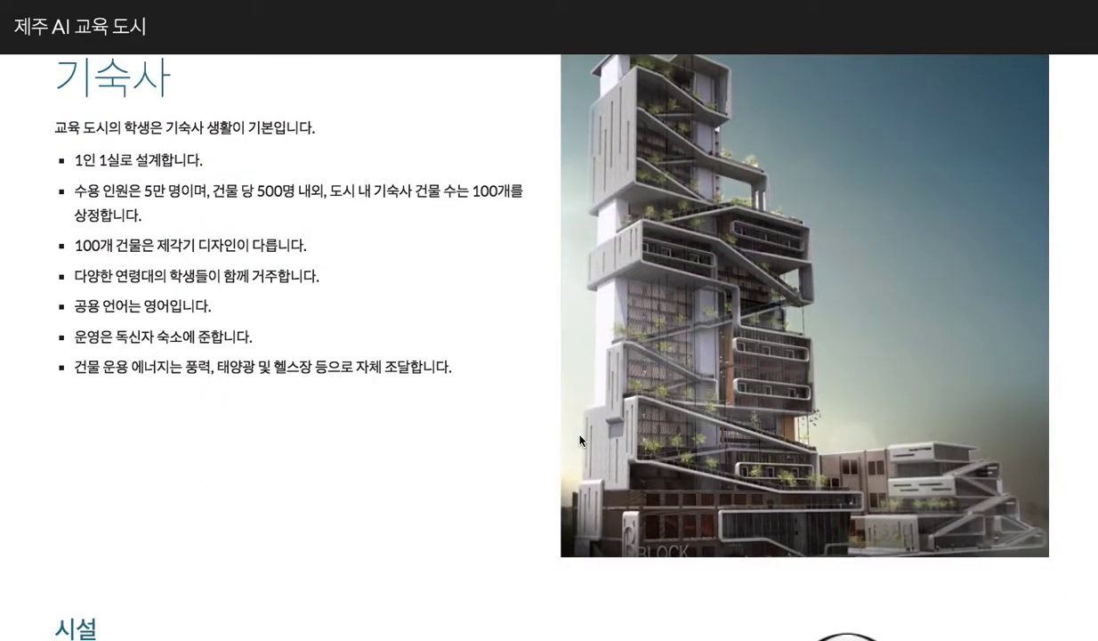
scroll(580, 439, down, 1)
scroll(579, 438, down, 1)
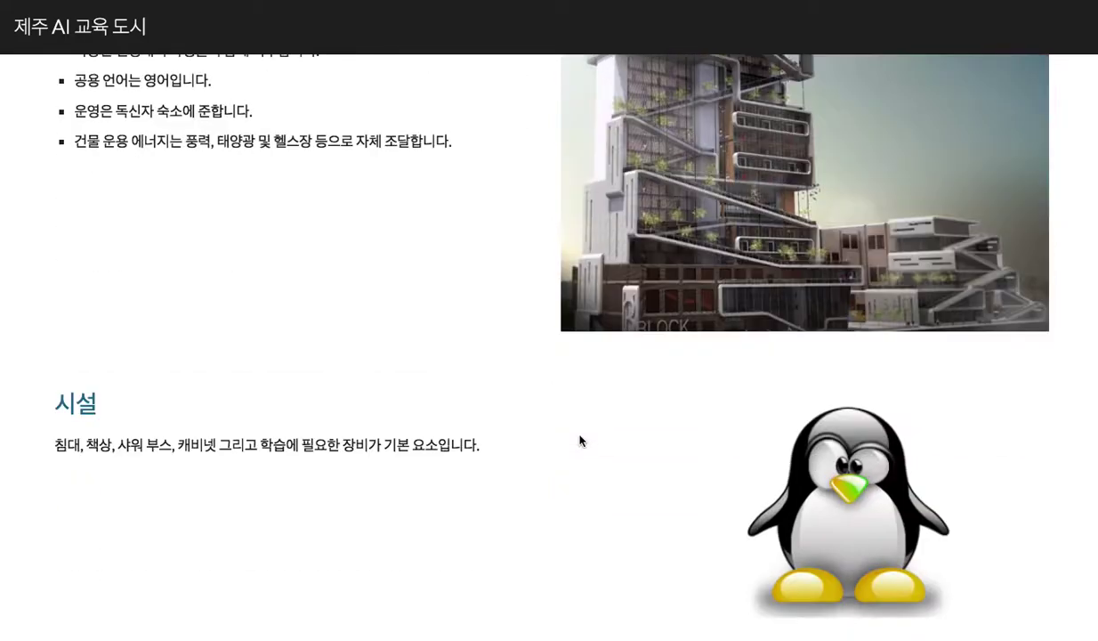
scroll(579, 439, down, 1)
scroll(580, 439, down, 2)
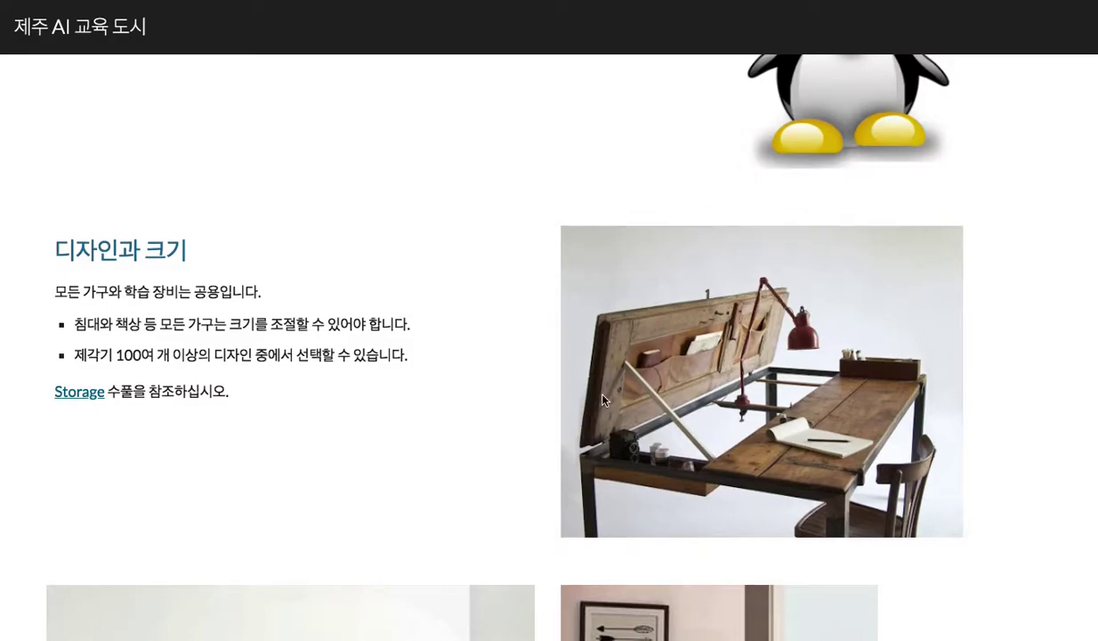
scroll(605, 396, down, 3)
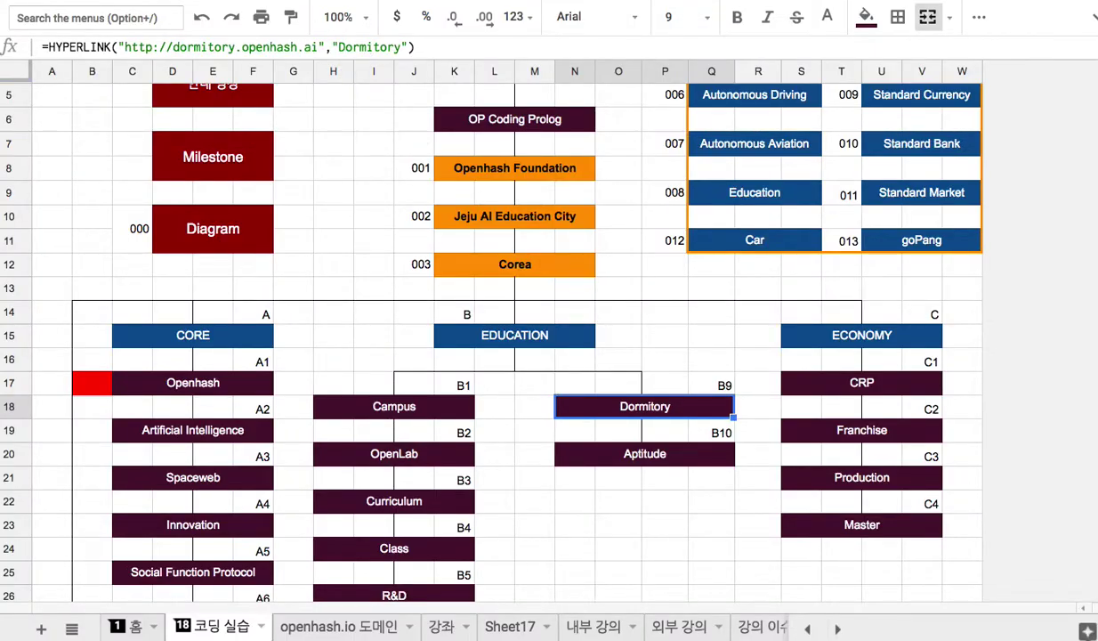
In Google Sheets, open Sheet17 and enter the title "Dormitory" in the blue header row
click(512, 627)
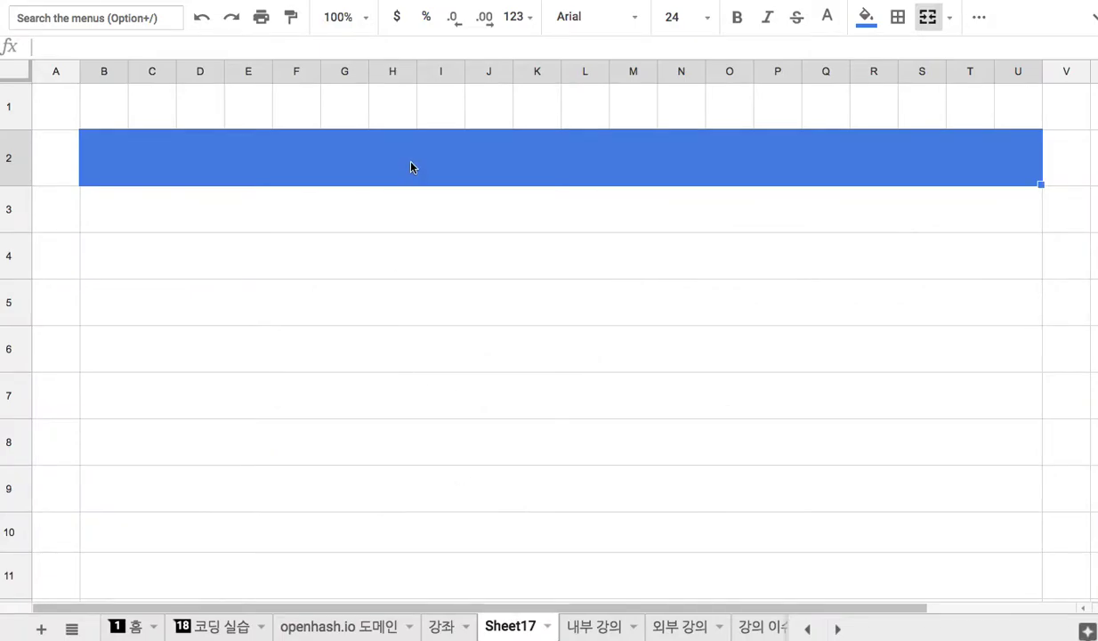
text(Dor)
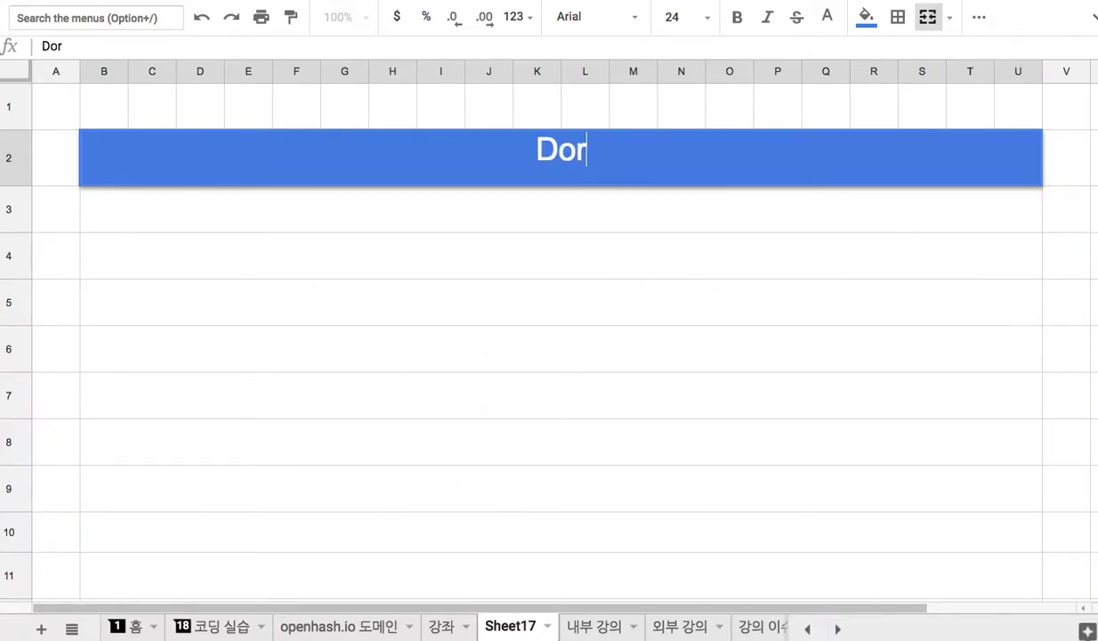
text(mitory)
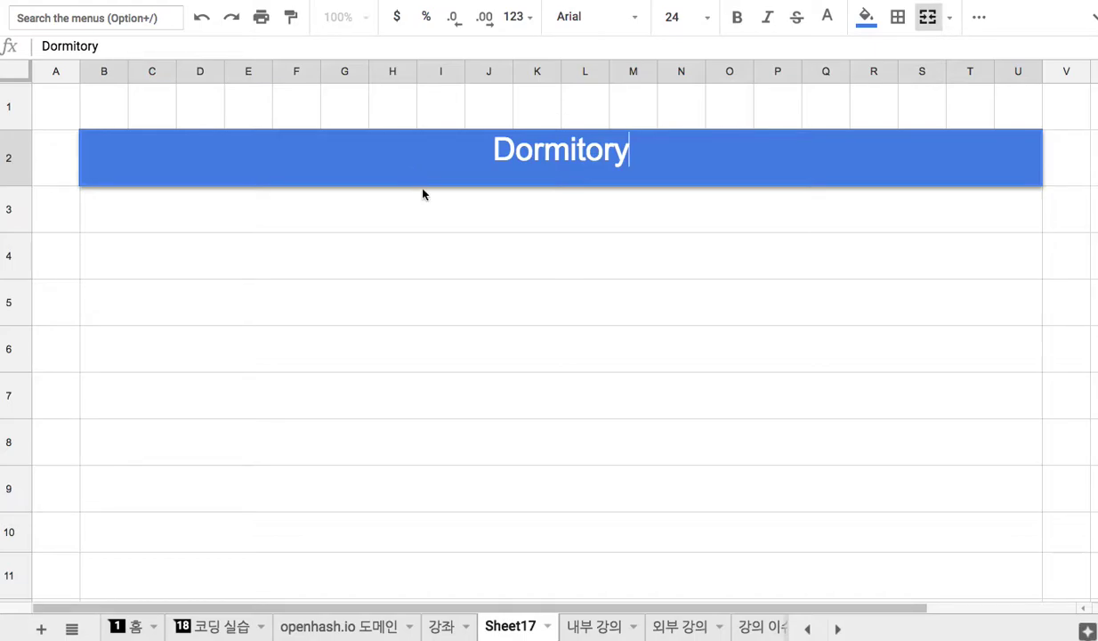
Write the first list item in row 3 as "1. 교육 도시의 기숙사: 초등학교 ~ 대학원"
click(469, 228)
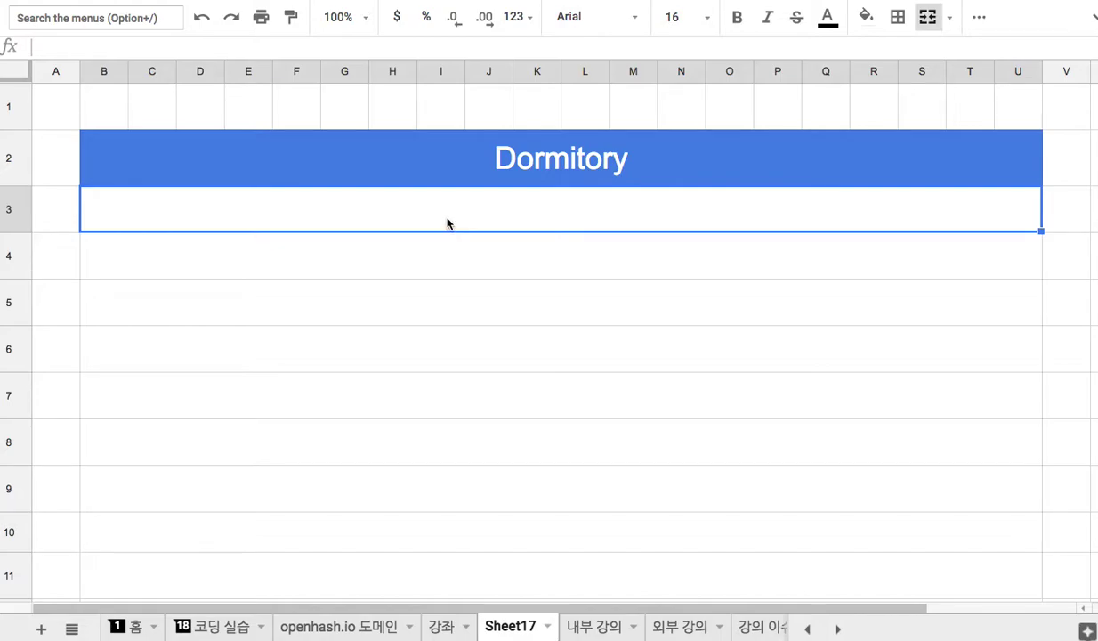
text(1. )
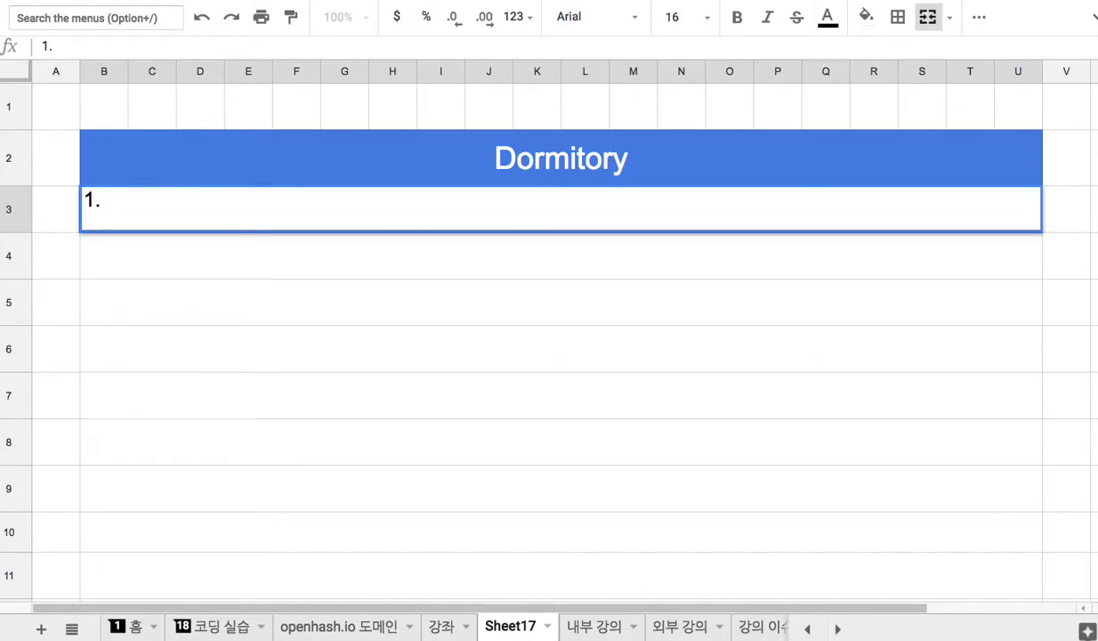
text(rydb)
key(BackSpace)
key(BackSpace)
key(BackSpace)
key(BackSpace)
text(교유ㄱ 도시의 기숫)
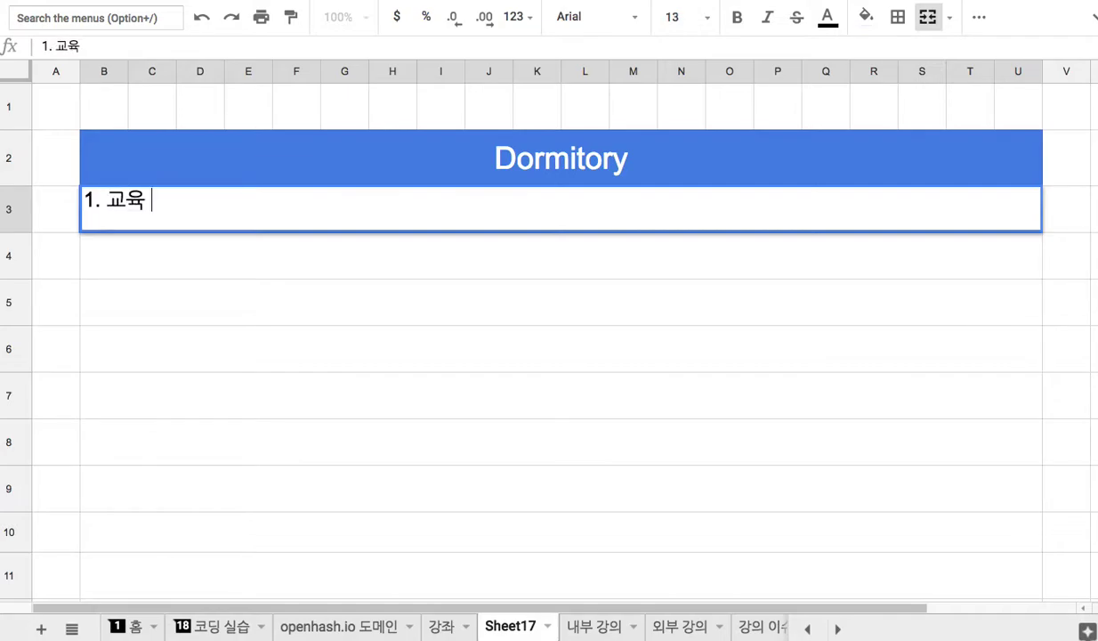
text(사: )
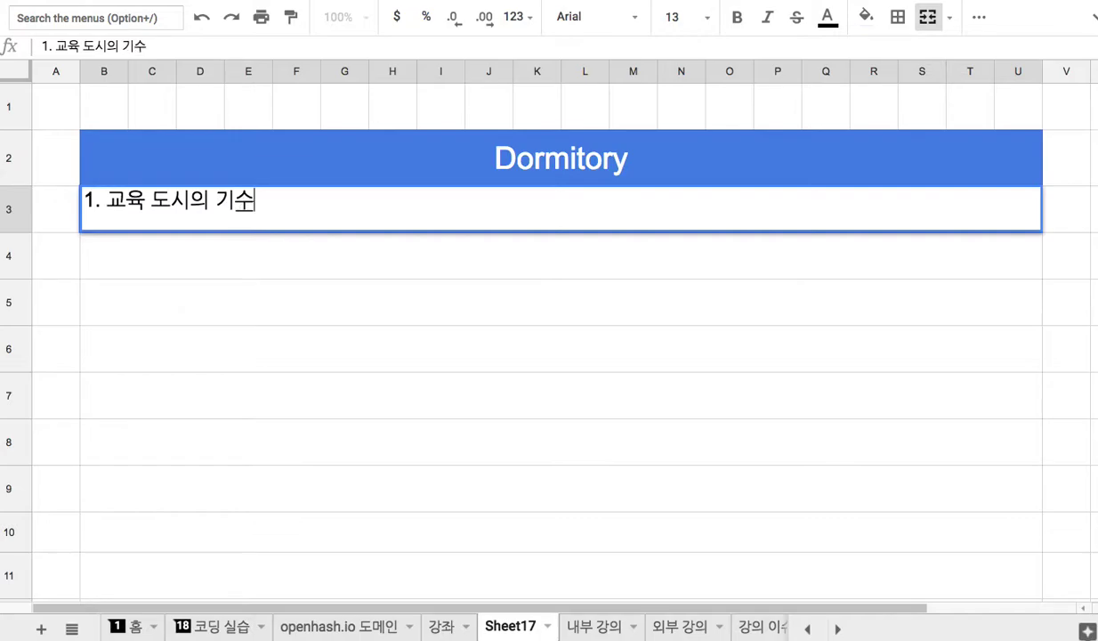
text(초등학교)
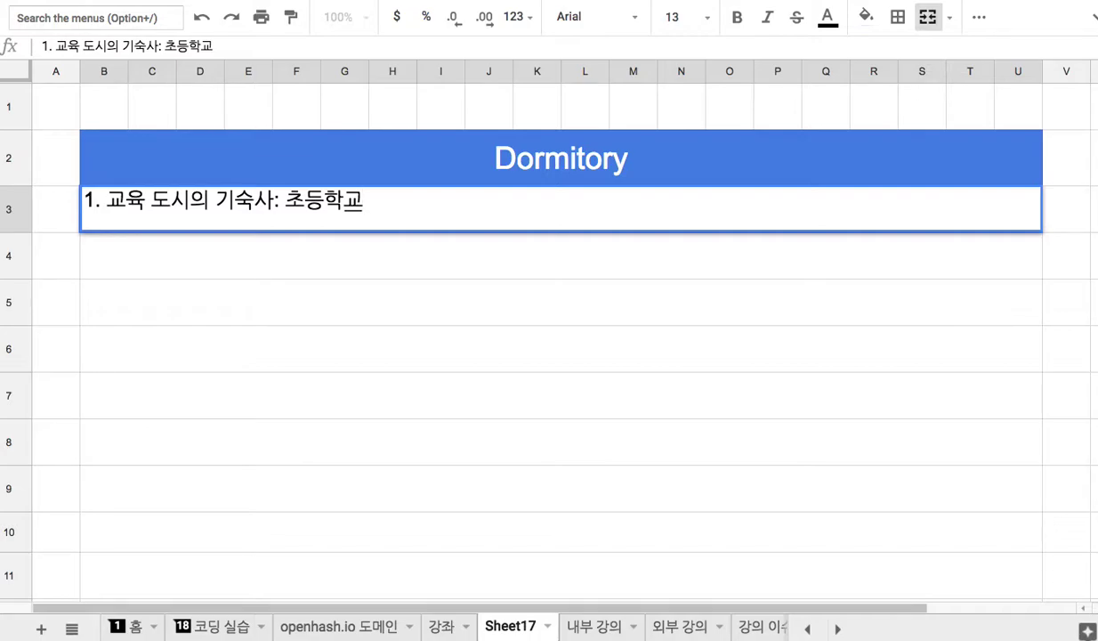
text(~ 대학원)
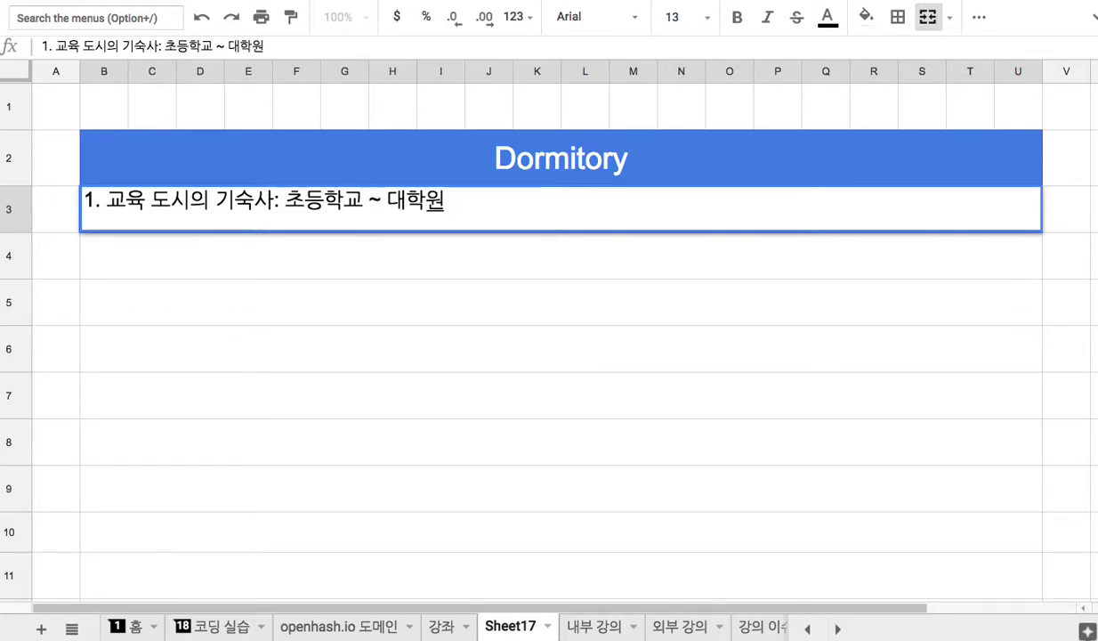
Reword the first item's school range so the row reads "1. 교육 도시의 기숙사: 8세 ~ 25세 학습자들의 숙소"
drag(283, 201, 361, 201)
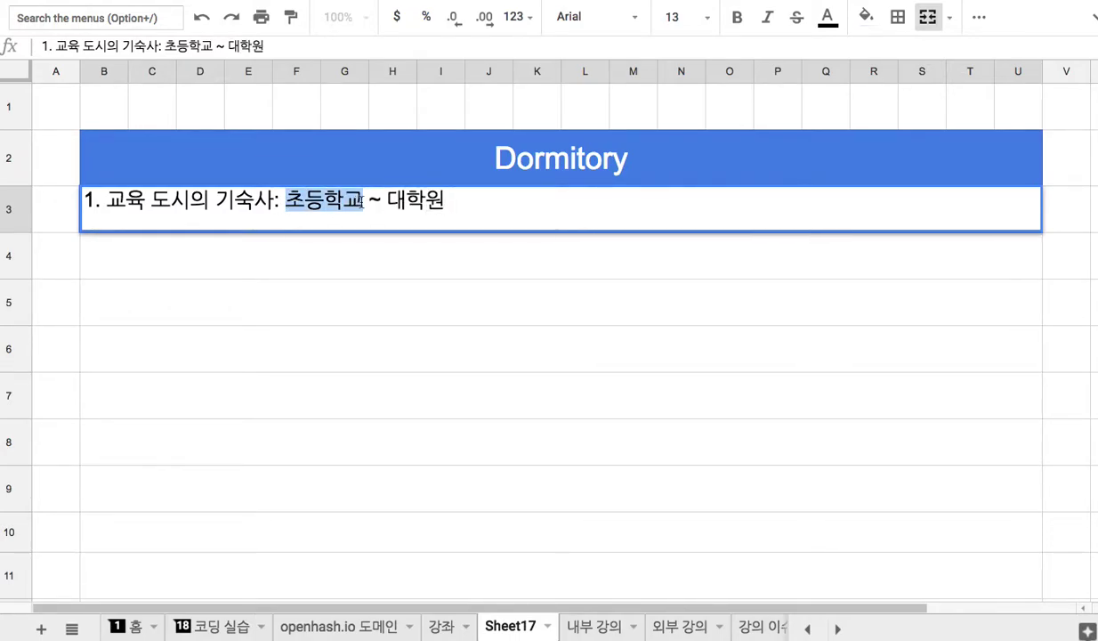
text(8)
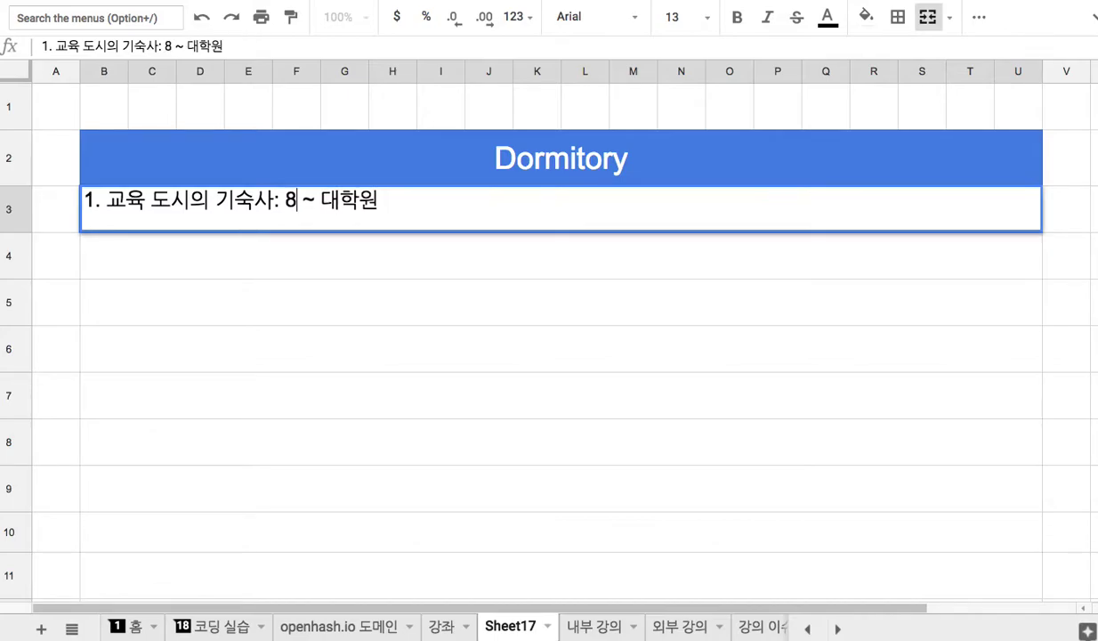
text(세)
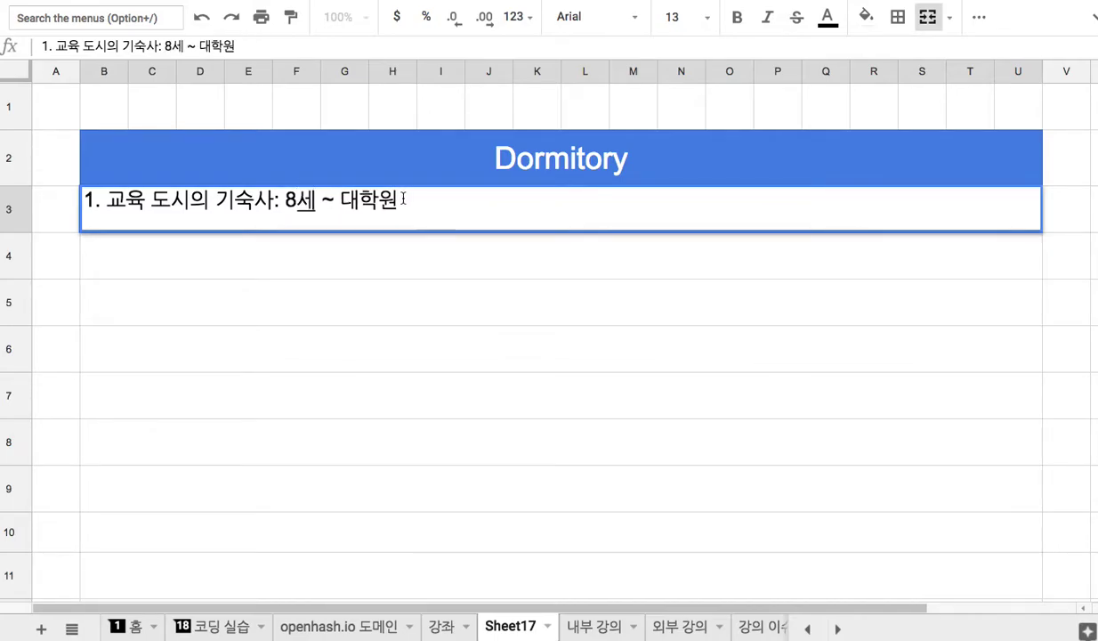
drag(340, 202, 397, 201)
text(2)
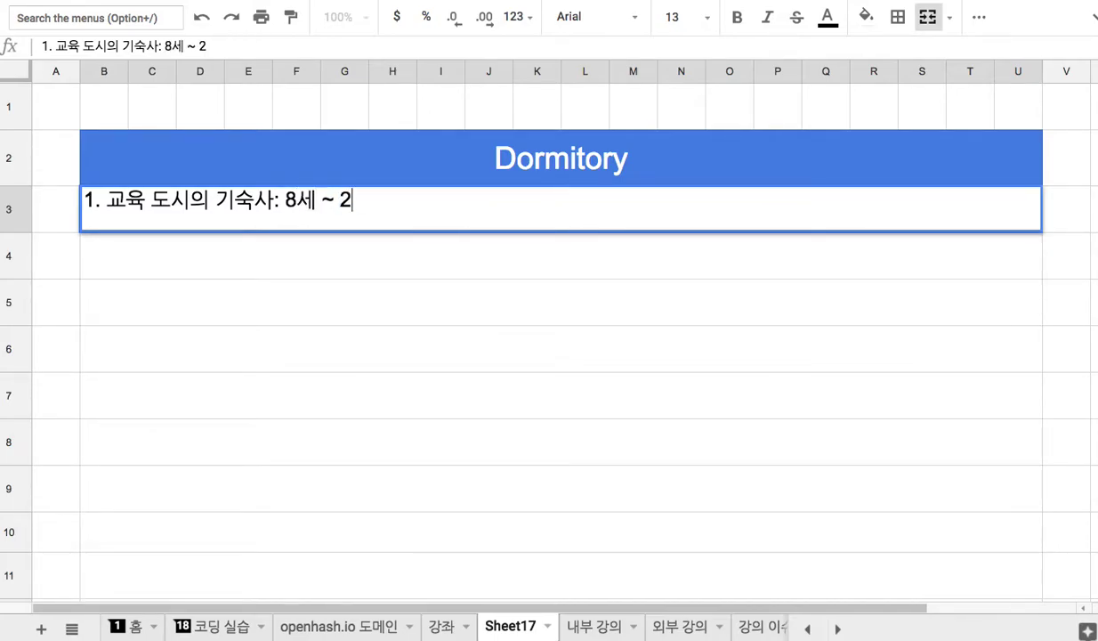
text(5세 학)
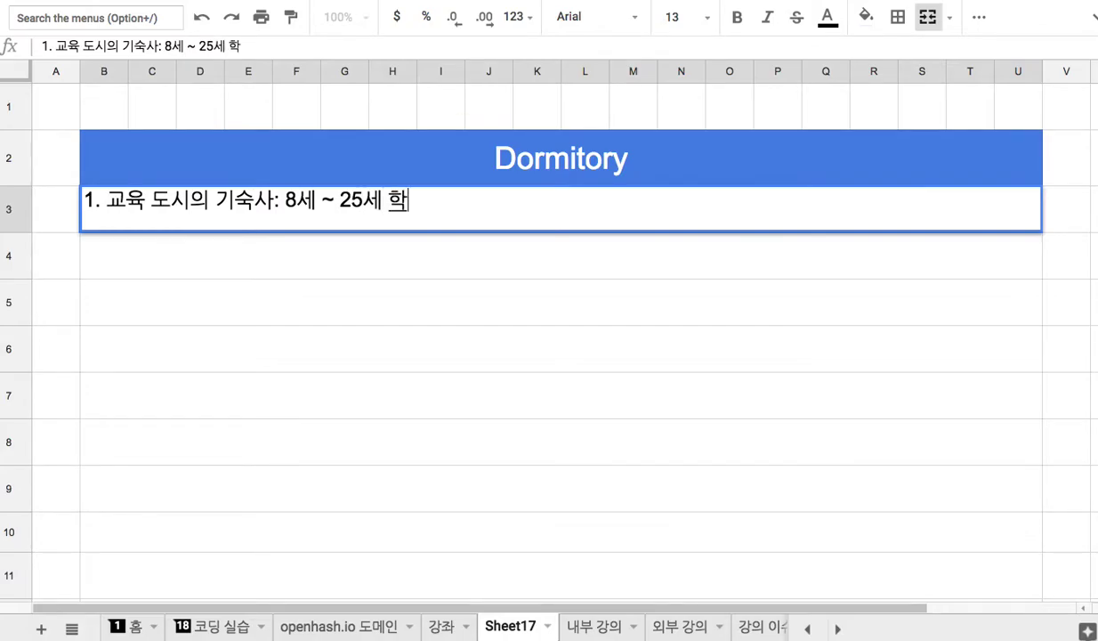
text(습ㅈ자들의 수)
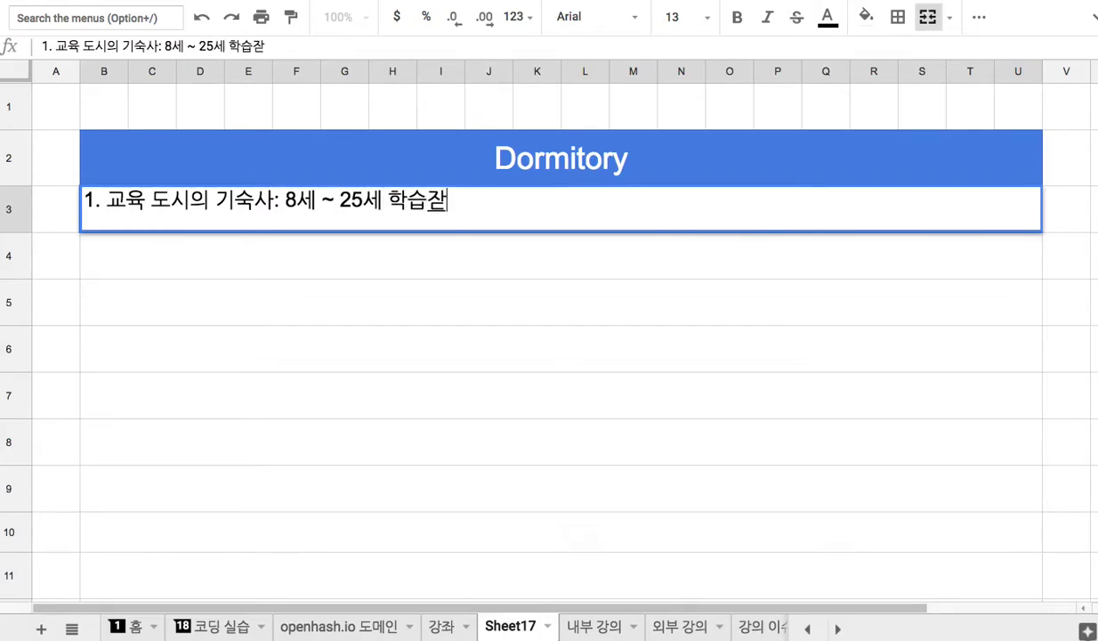
text(숙소)
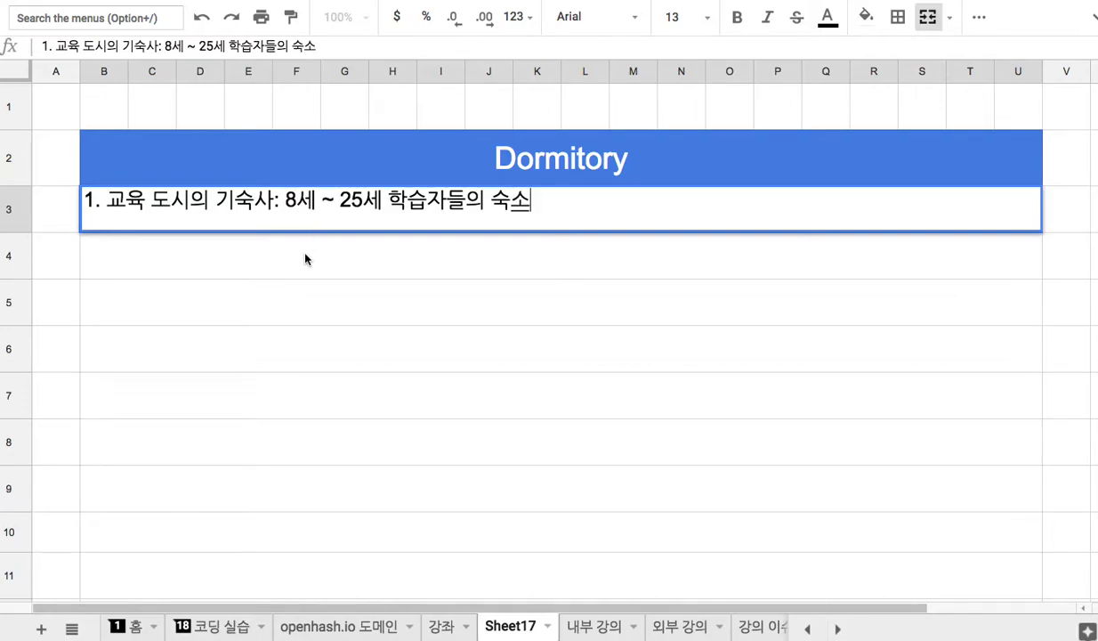
key(Return)
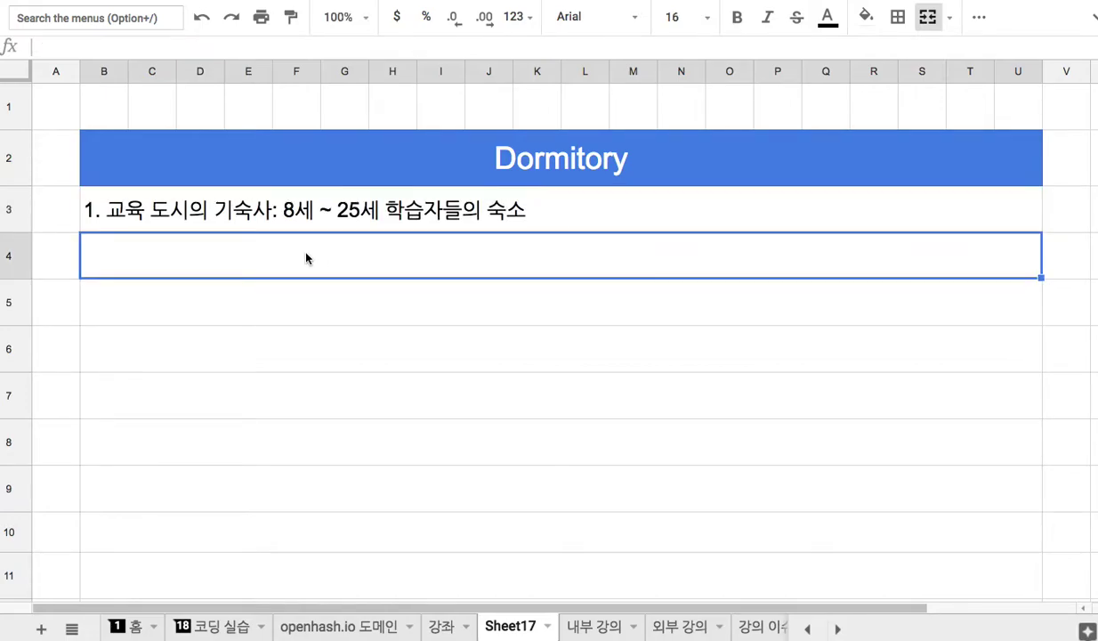
Enter "2. 건물 디자인, 사생 관리 모듈" in row 4 and "3. 인테리어와 비품" in row 5
text(2.)
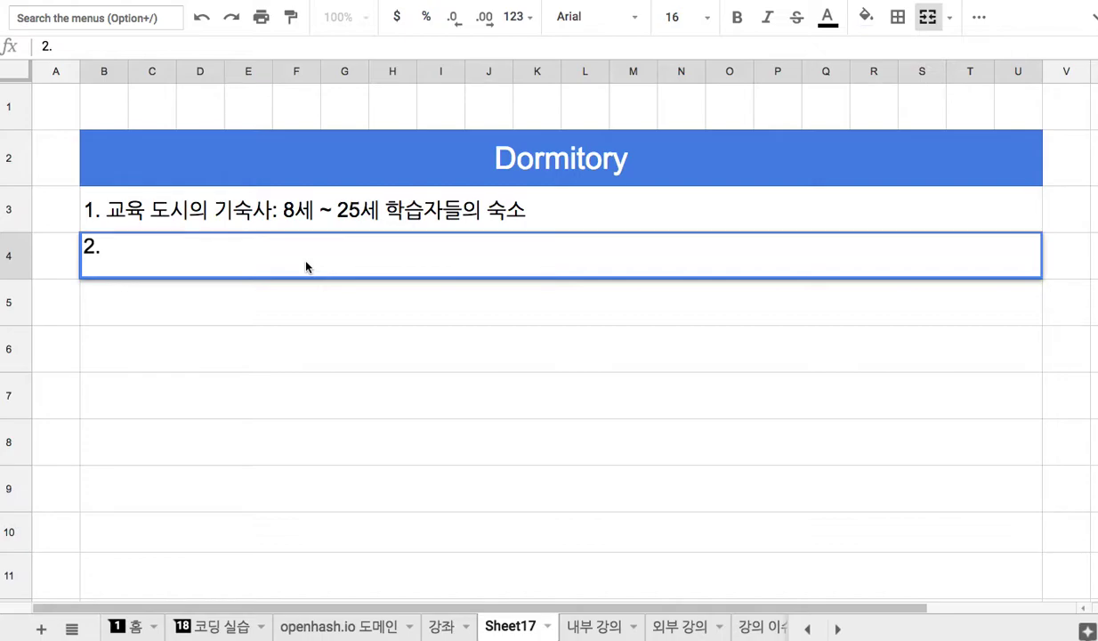
text(건물 ㄷ디자인, 핫)
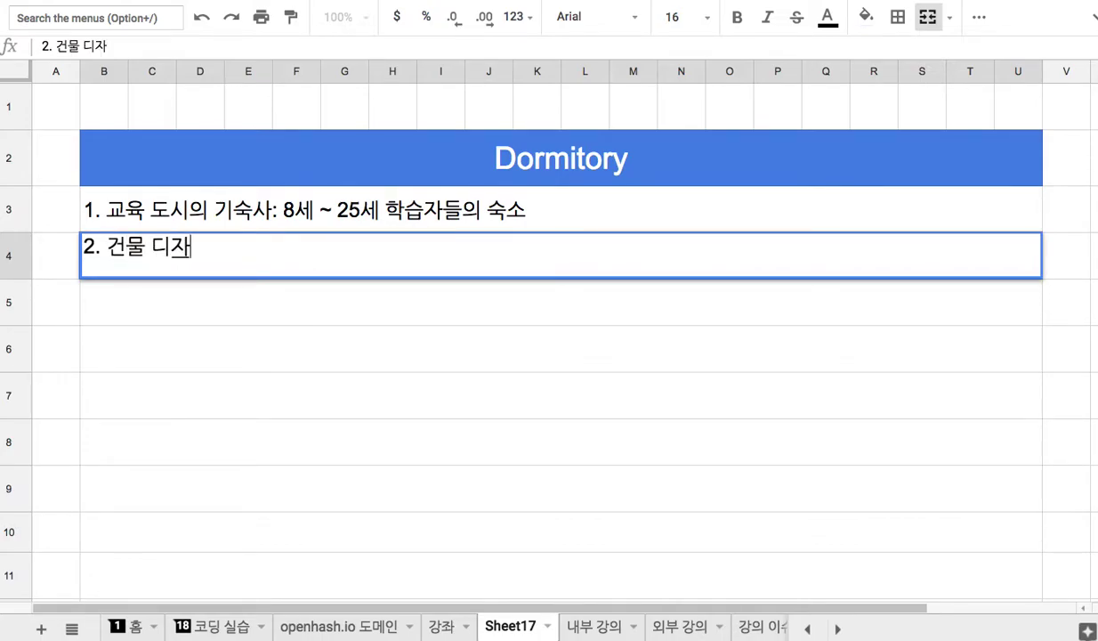
text(스)
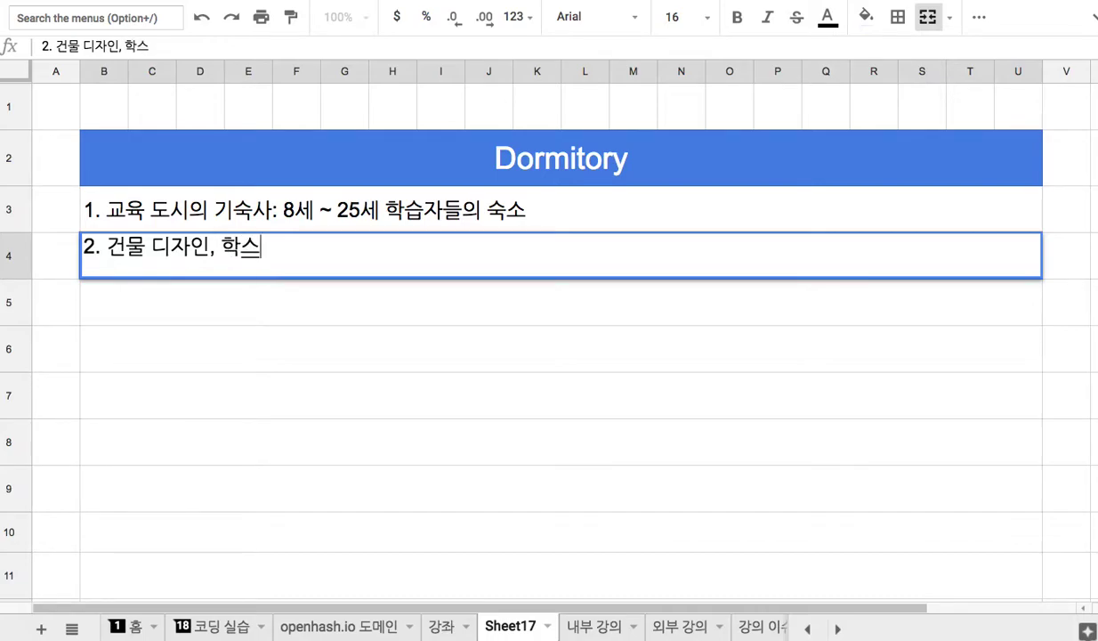
key(BackSpace)
key(BackSpace)
key(BackSpace)
text(사생 관ㄹ)
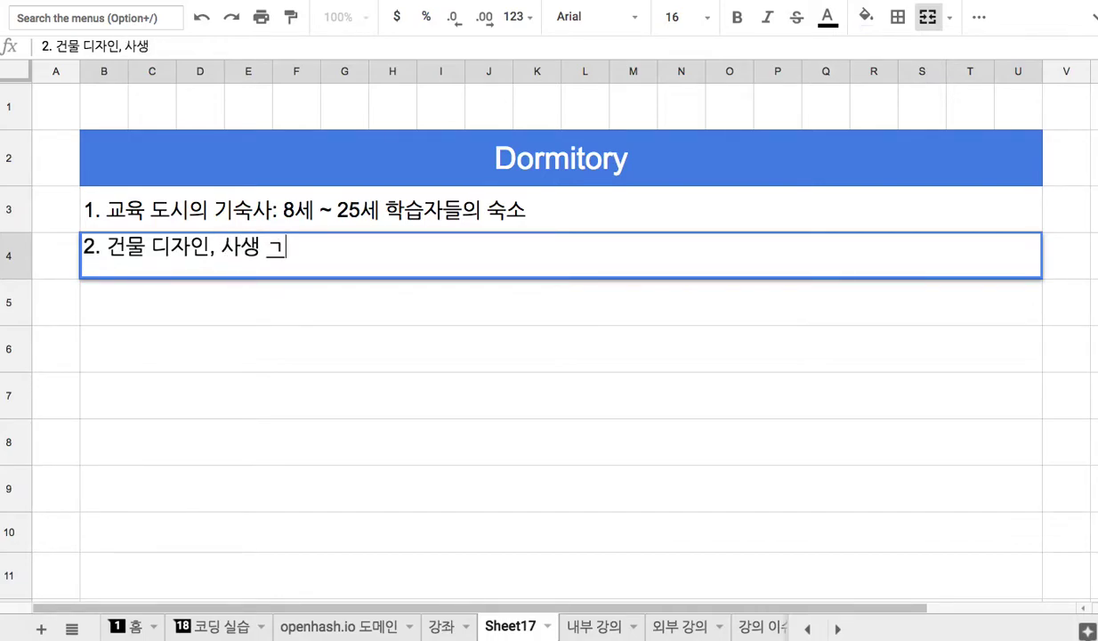
text(리 모듈)
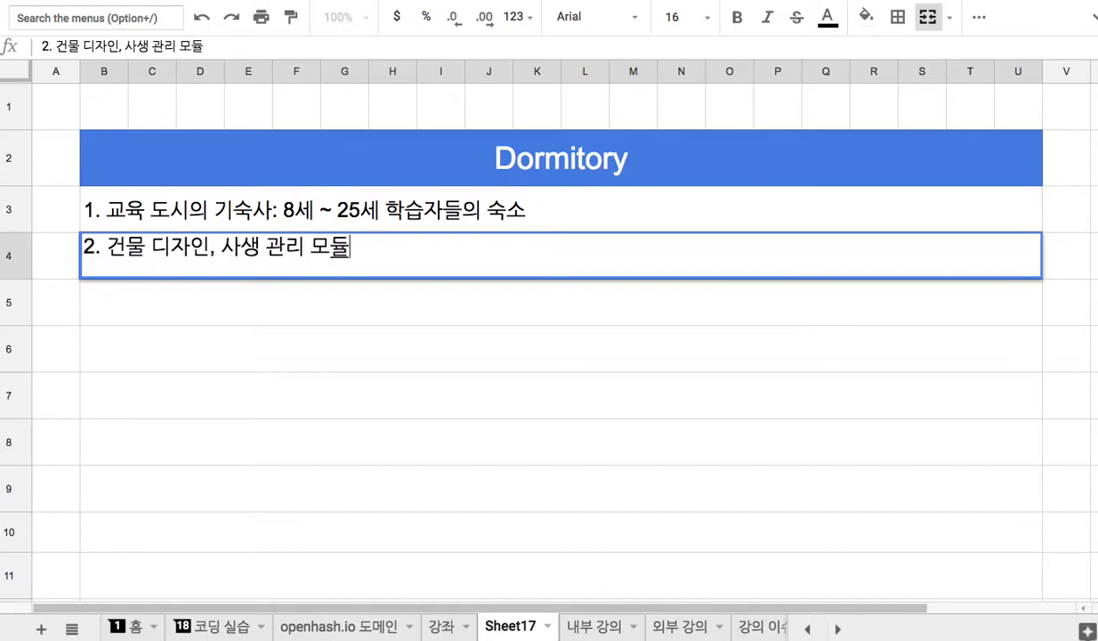
key(Return)
text(3. 인테리어와 비품)
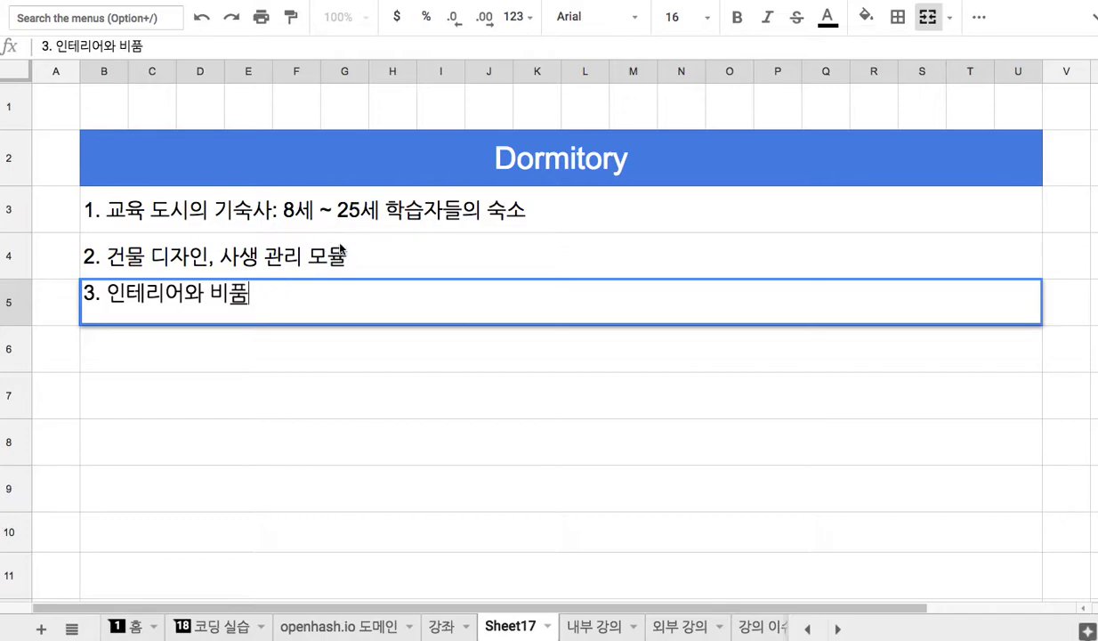
drag(329, 220, 358, 296)
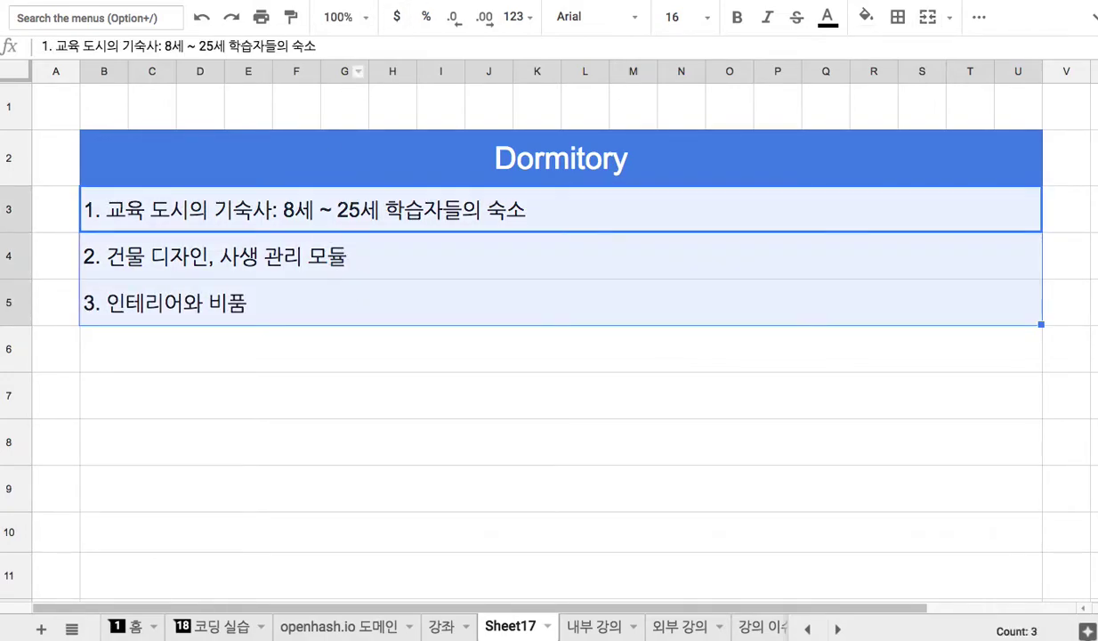
Enter "4. 30,000명의 학습자들 각각에 대해 1인 1실" in row 6, rechecking the dormitory web page before committing it
click(309, 348)
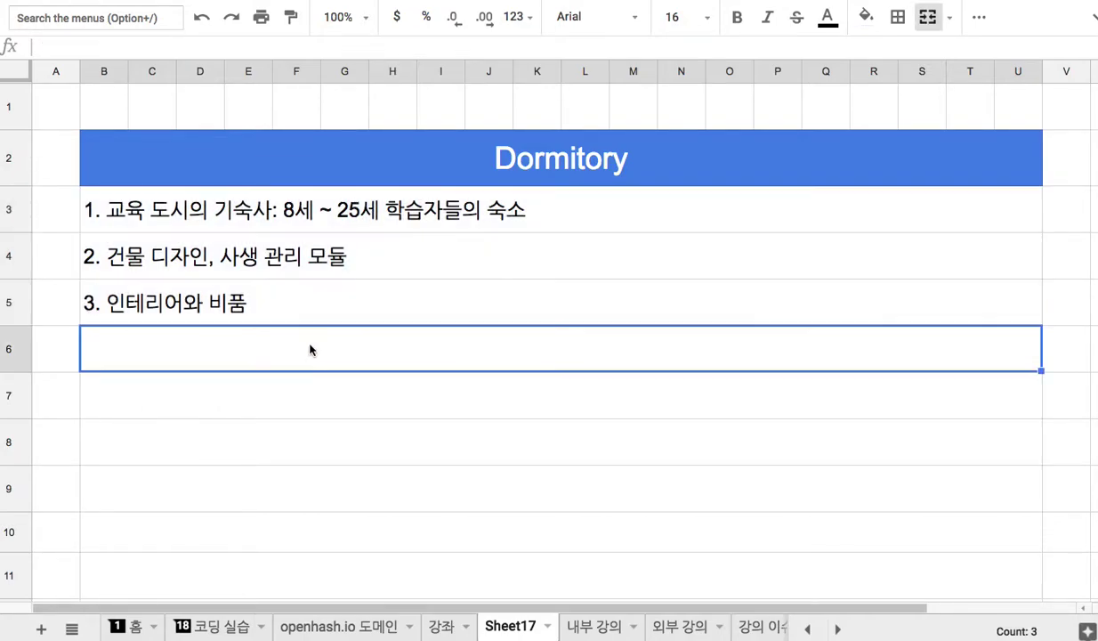
text(4. )
text(30,000명의 ㅎ)
text(학습자ㄷ)
text(들 각각에 )
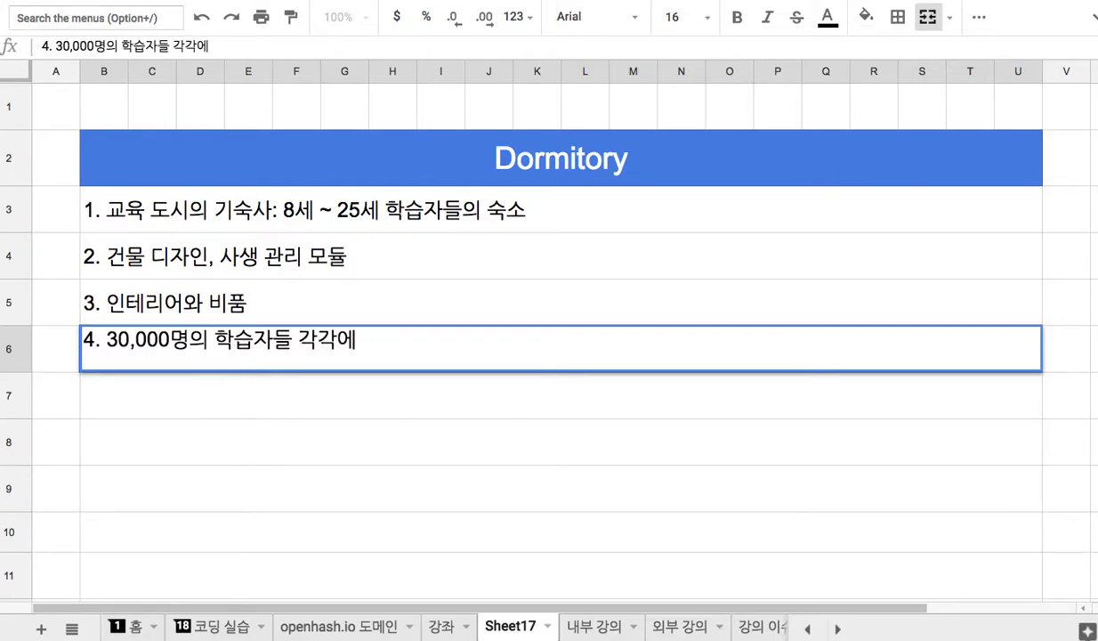
text(대해 1ㄴ)
key(BackSpace)
text(ㅇ인 )
text(1실)
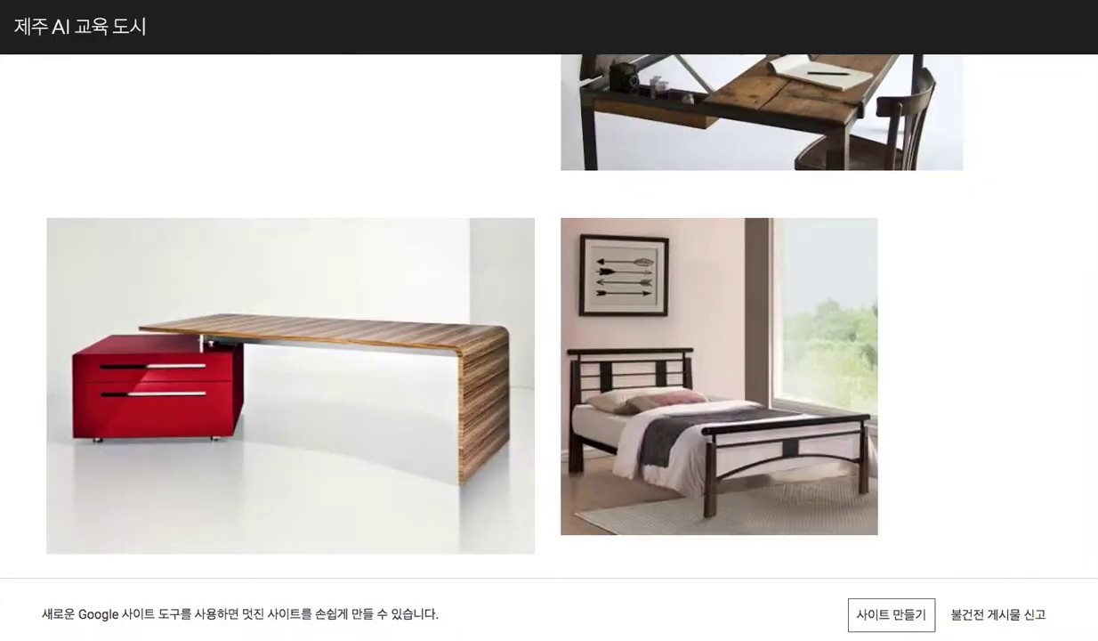
scroll(422, 374, up, 15)
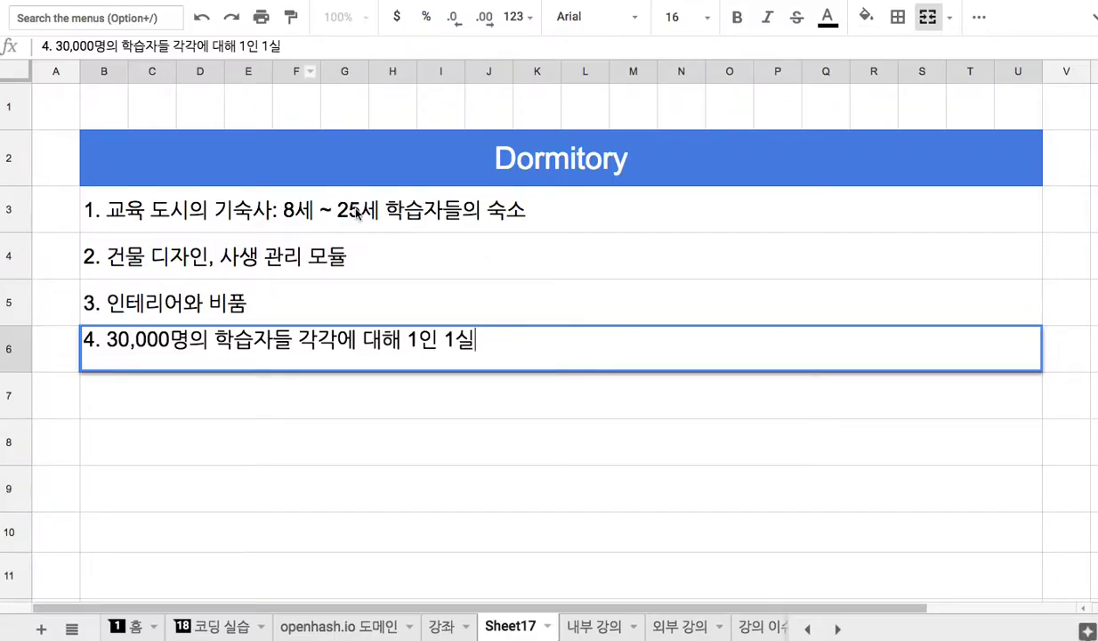
key(Return)
Enter "5. 잠자고 샤워할 수 있는 공간으로만 설계" as the fifth list item in row 7
text(5)
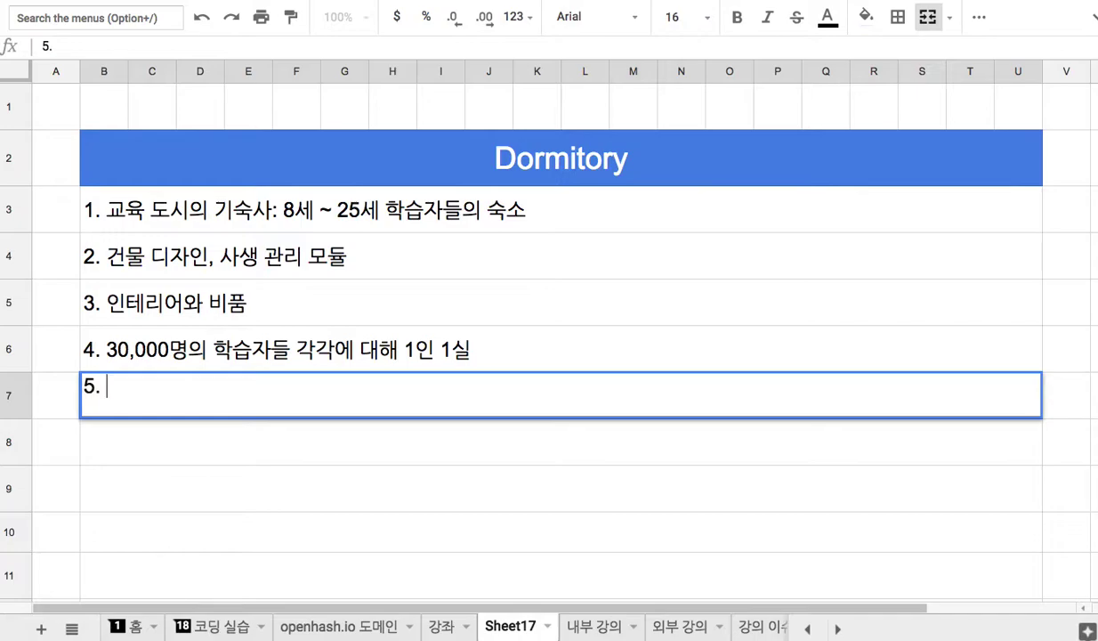
text(. 잠자고 ㅅ)
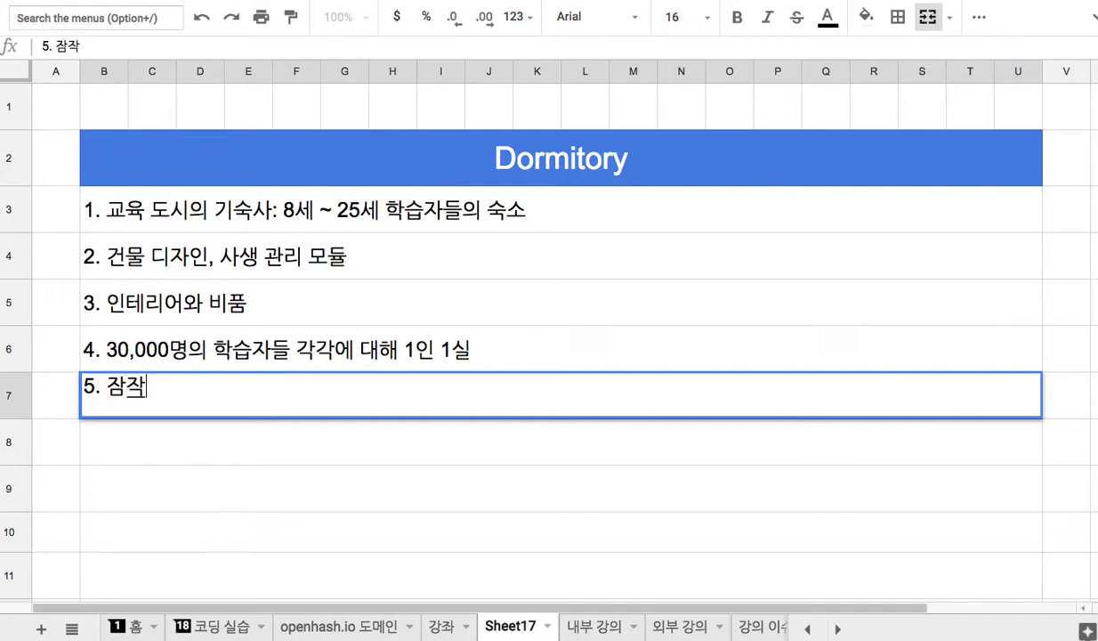
text(ㅑ워할 수 이)
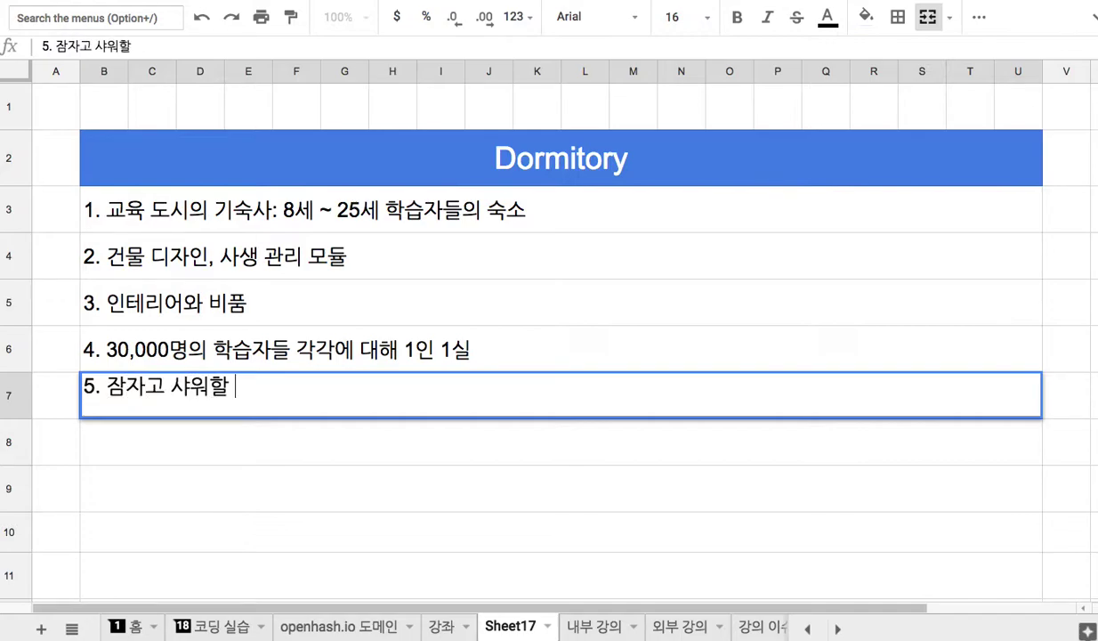
text(ㅆ는 공간ㅇ)
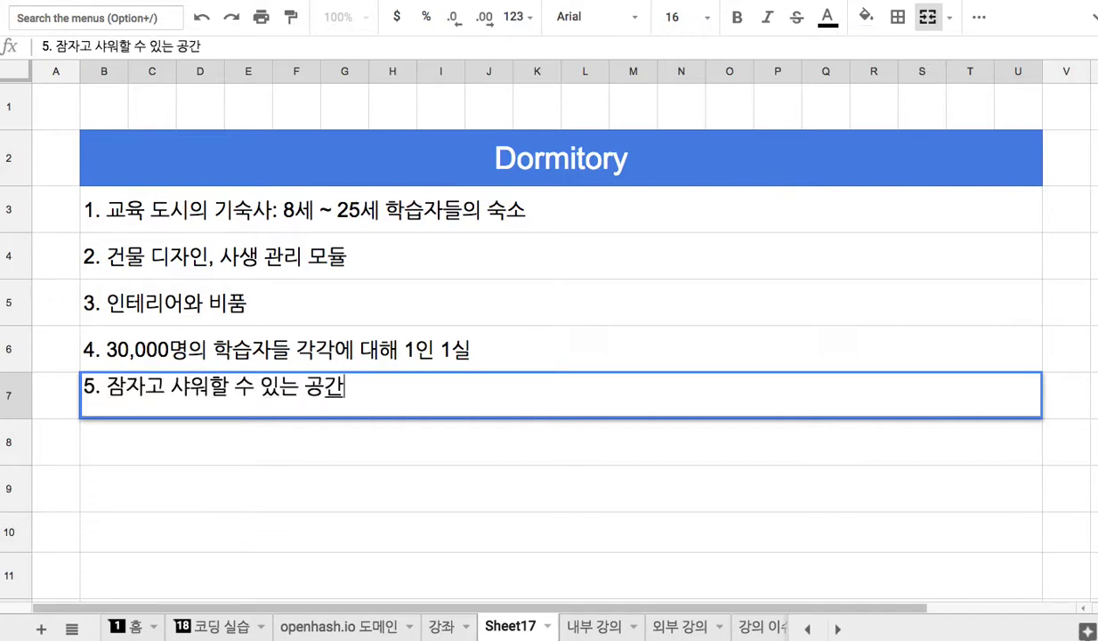
text(ㅡ로만 설계)
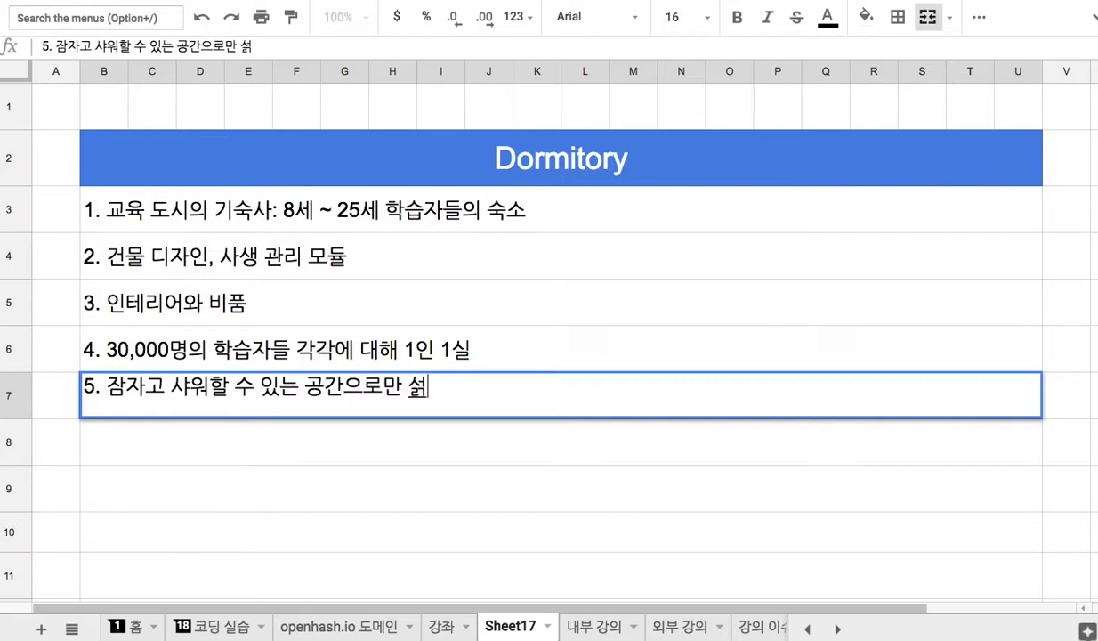
key(Return)
Enter "6. TV 시청, 음악 감상, 친구들과 만남 => 외부 시설(도서관)" as the sixth list item in row 8
text(6.)
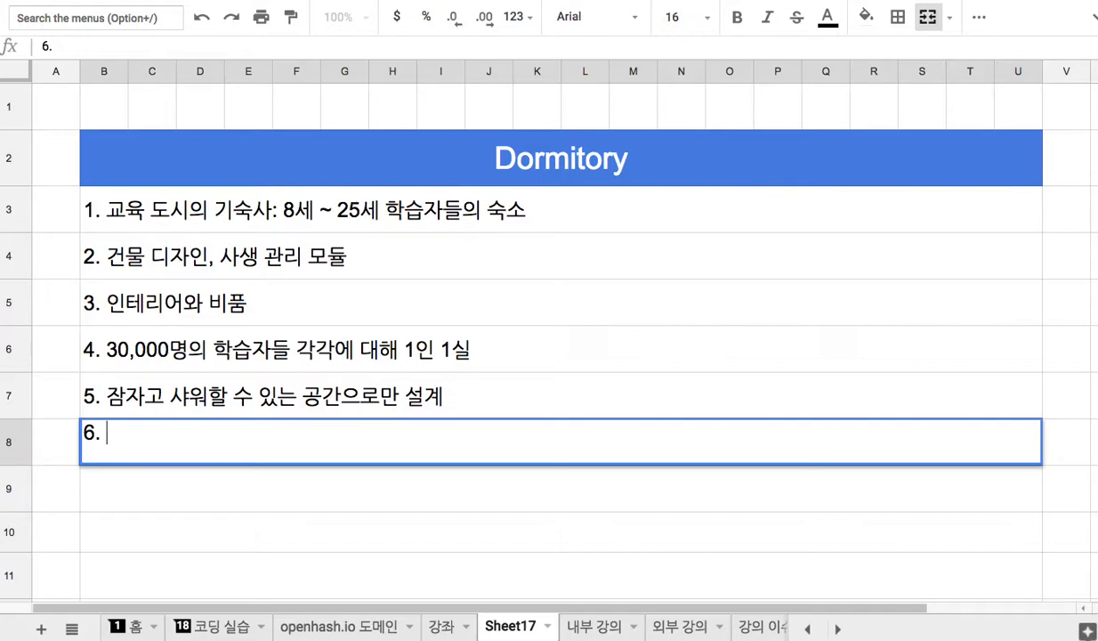
text(TV 시청)
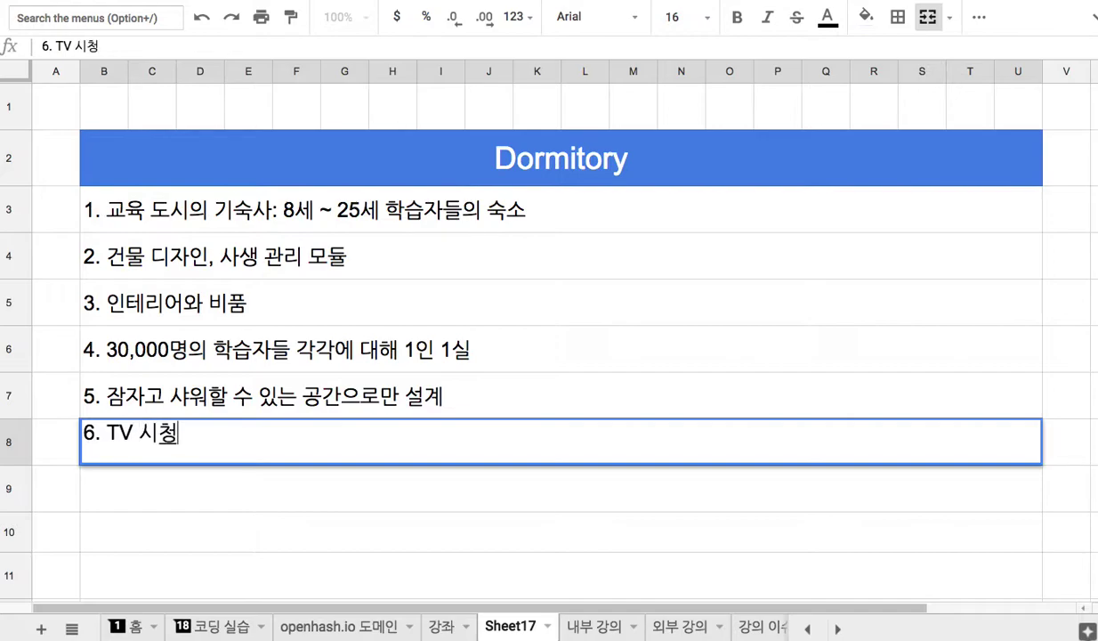
text(, 음악 감상, 친구)
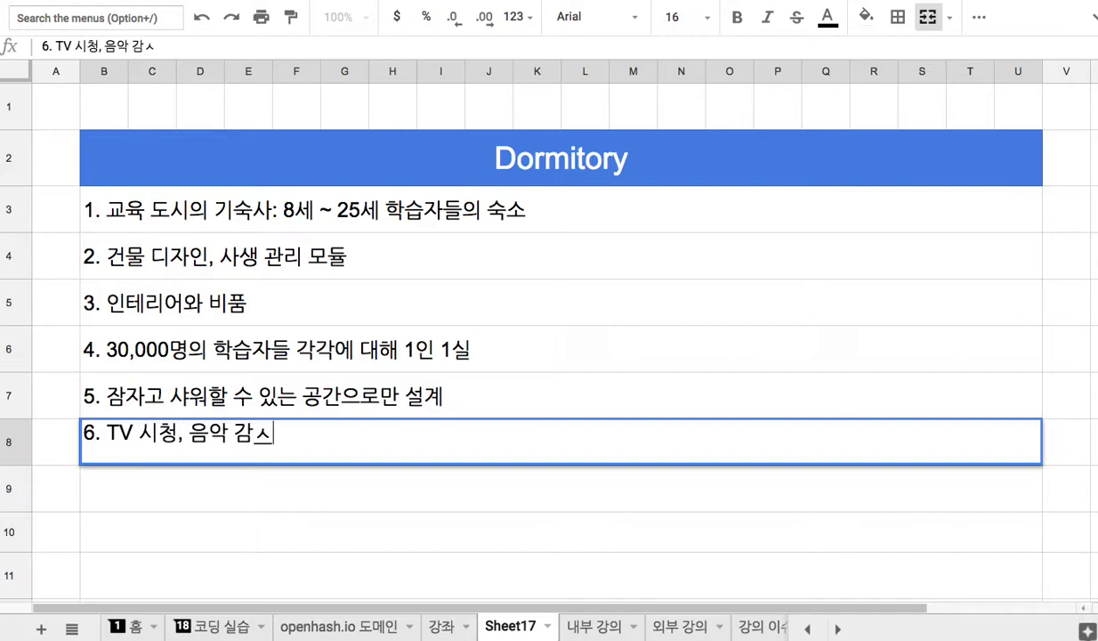
text(들과 만ㄴ)
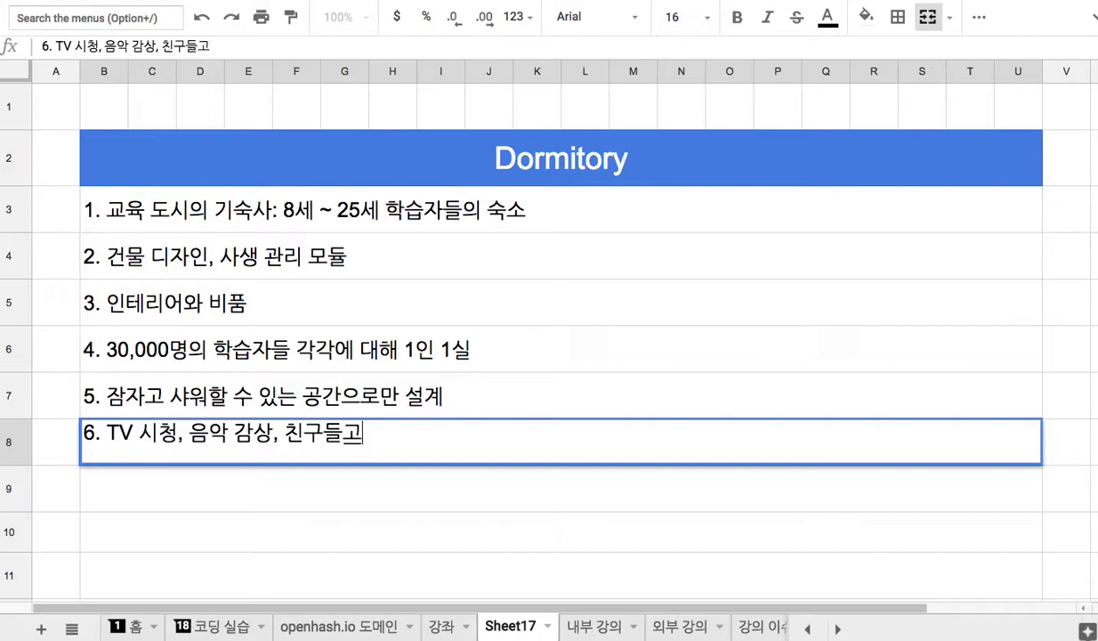
text(ㅏㅁ )
text(=> 외부 시설)
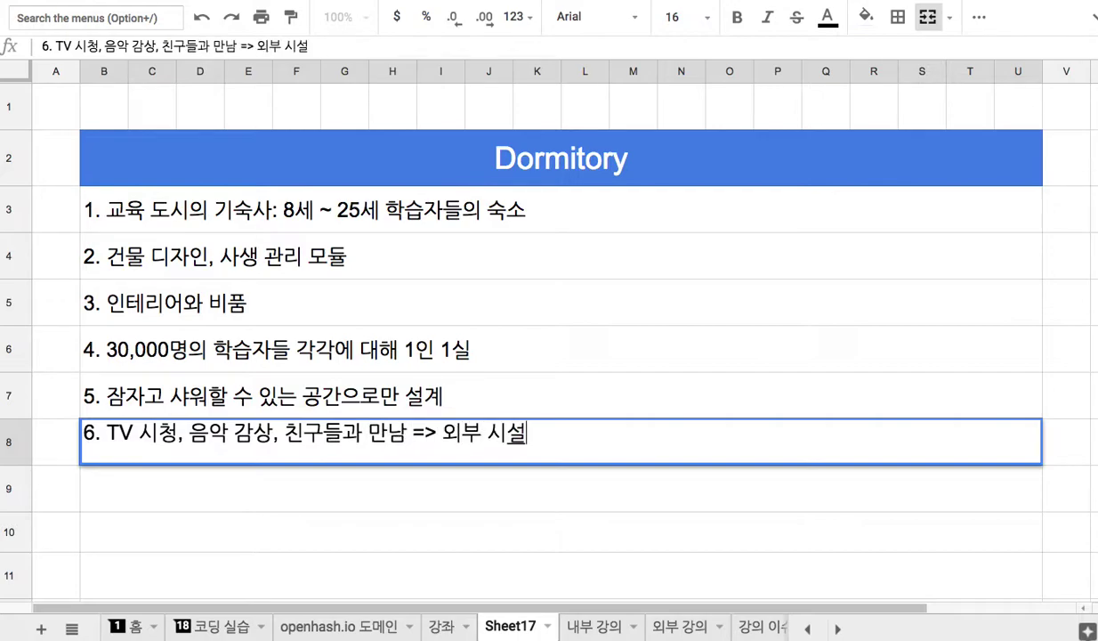
text((도서관)
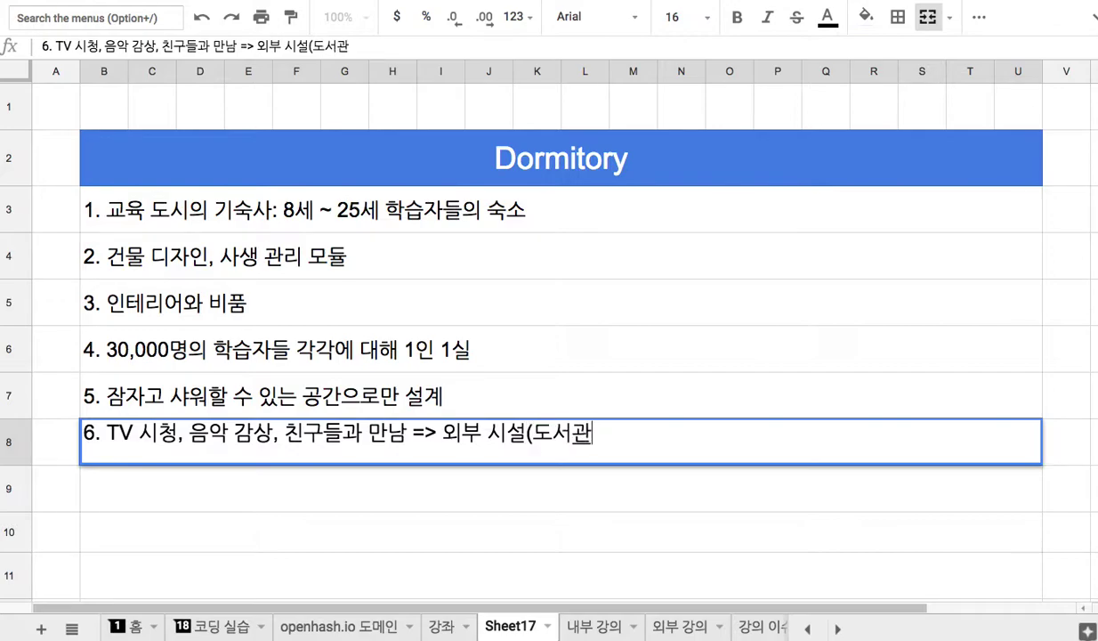
text())
drag(532, 433, 612, 444)
click(614, 449)
click(523, 175)
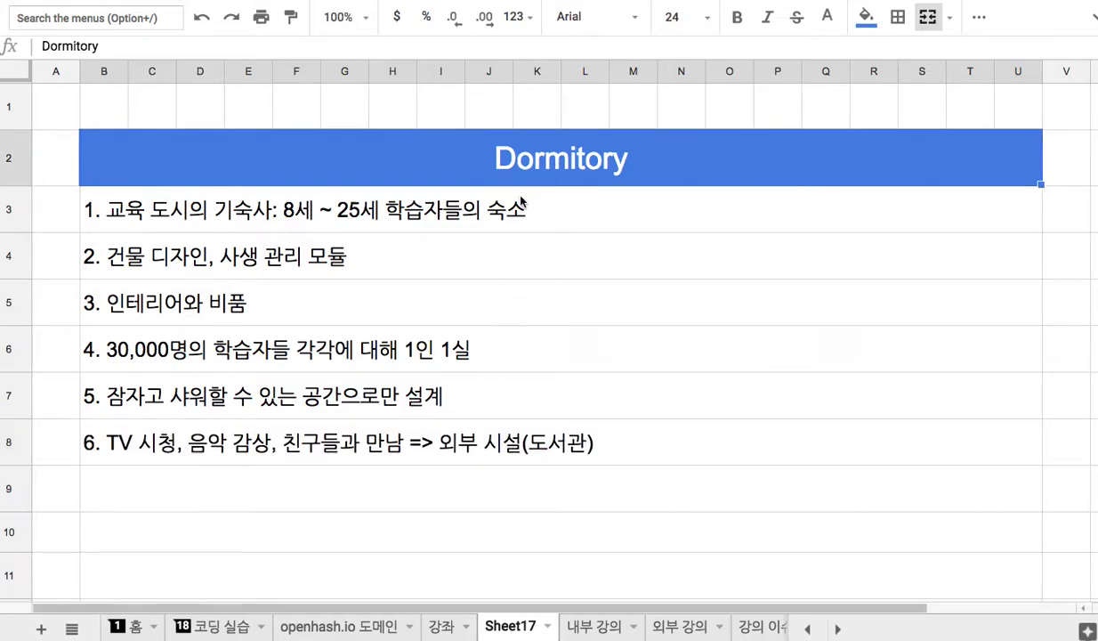
Insert "및 용변 처리" after "샤워" in row 7 so it reads "5. 잠자고 샤워 및 용변 처리할 수 있는 공간으로만 설계"
click(184, 388)
key(Return)
drag(103, 389, 254, 389)
click(213, 385)
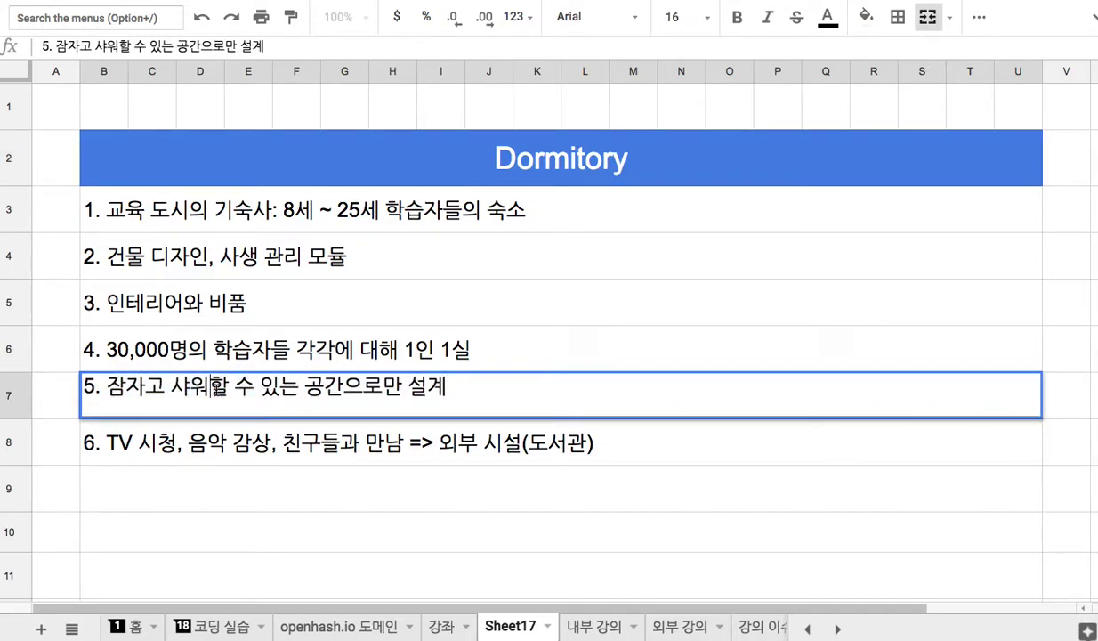
text(및 용변 처리)
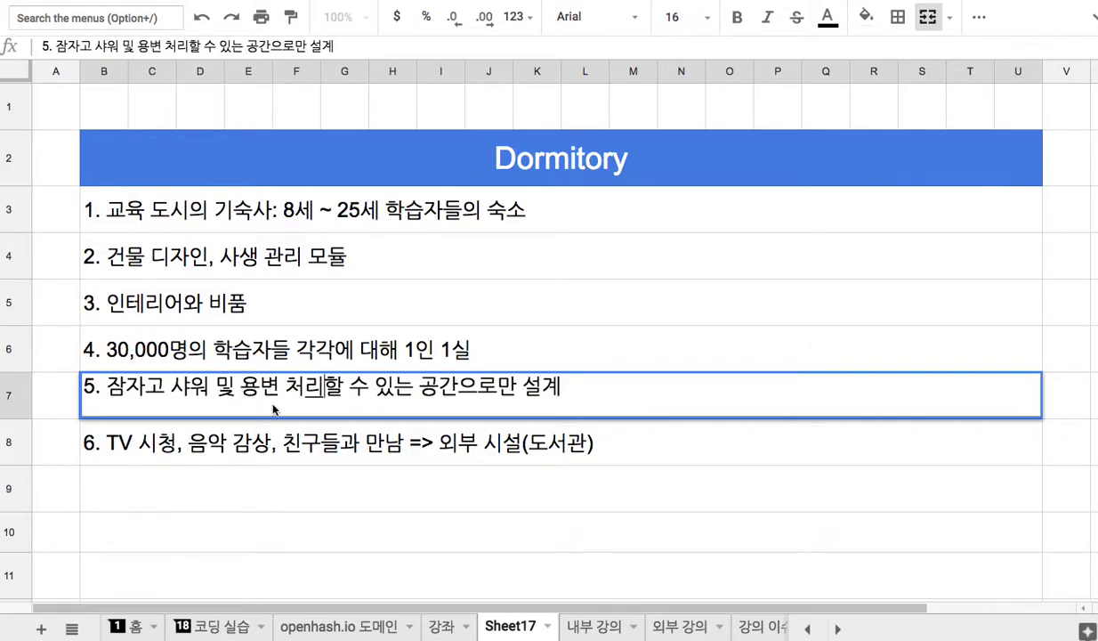
click(272, 434)
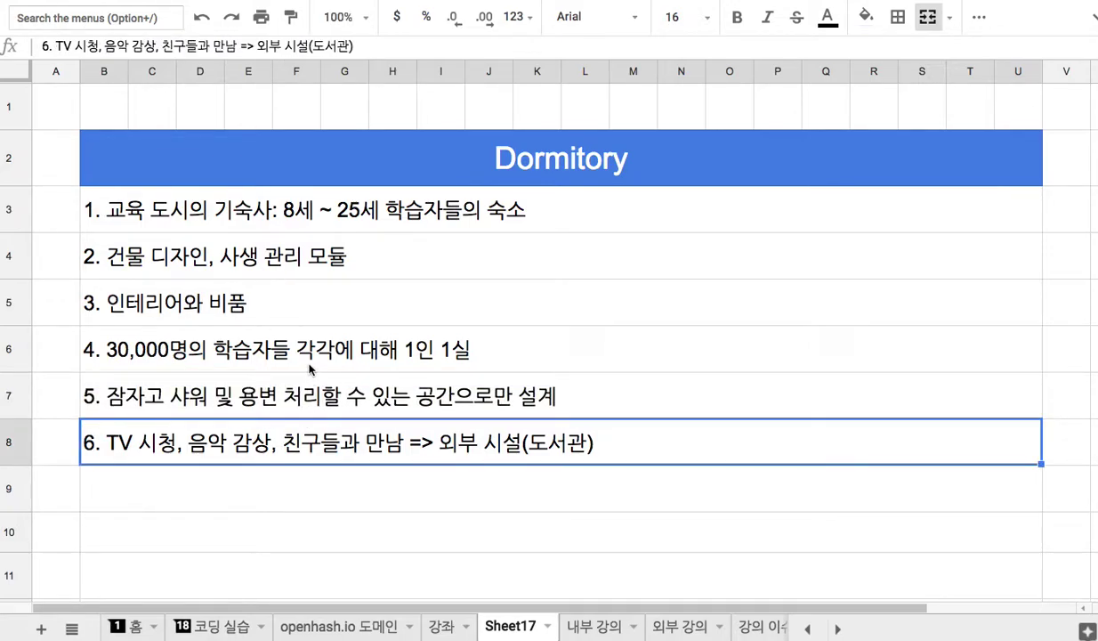
Review the learner count in row 6 and the age range in row 3 against the 기숙사 section of the dormitory web page
click(157, 355)
double_click(157, 355)
drag(107, 339, 187, 339)
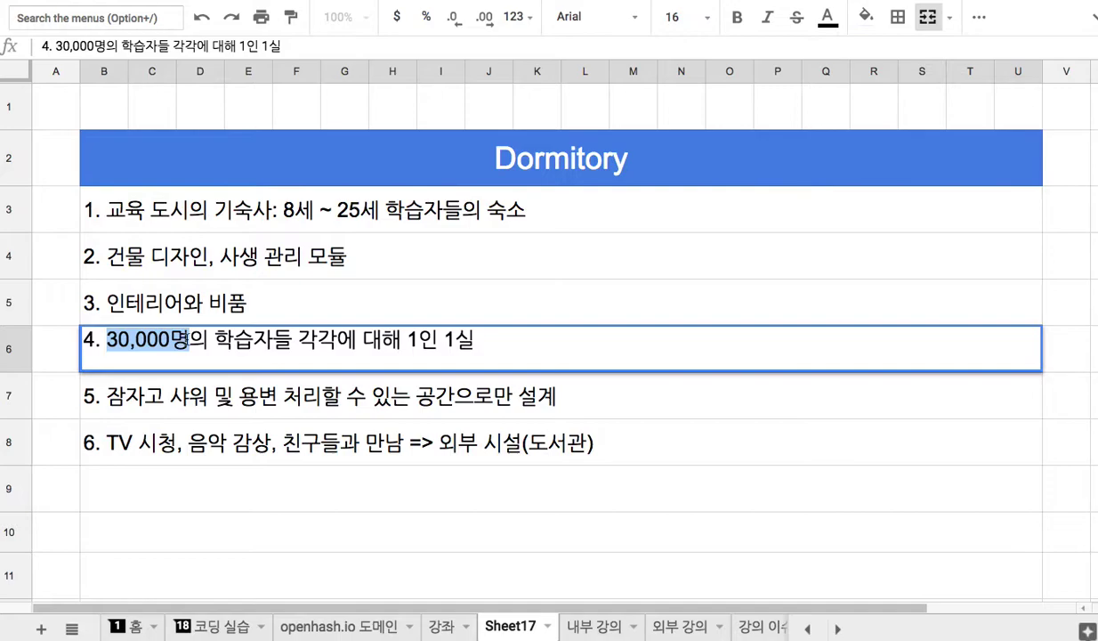
click(293, 219)
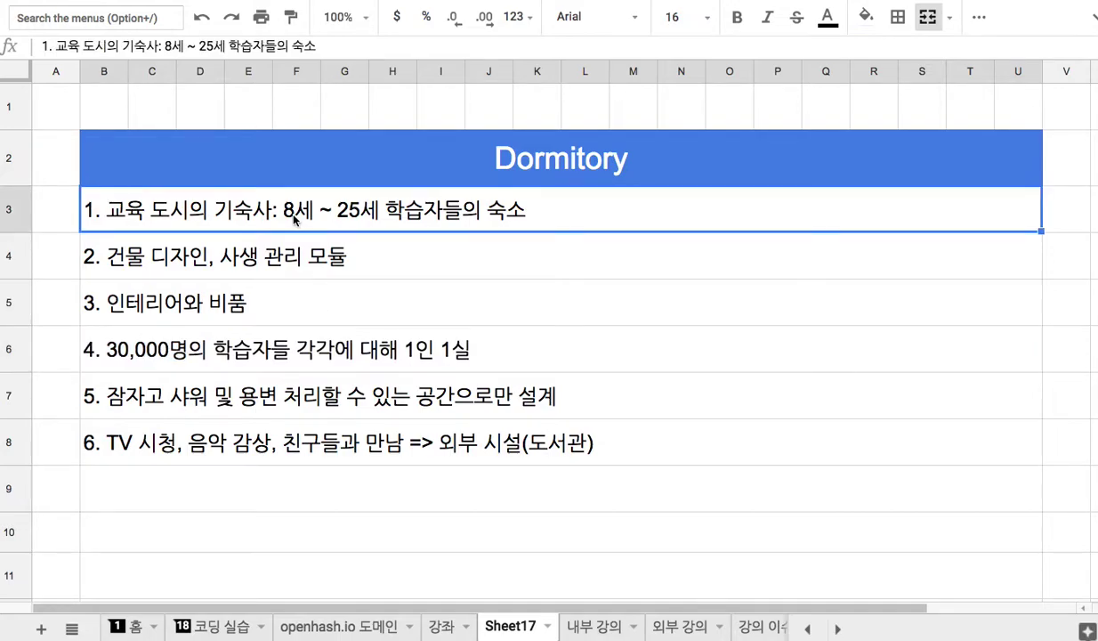
double_click(294, 220)
drag(285, 198, 389, 201)
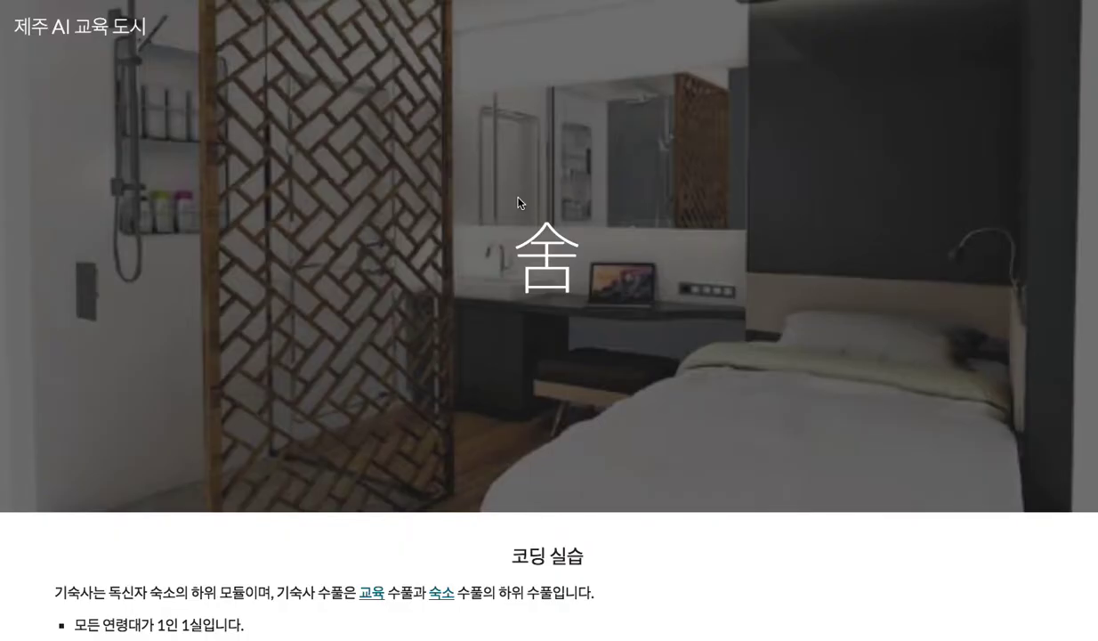
scroll(511, 201, down, 10)
scroll(511, 201, up, 4)
scroll(580, 216, up, 3)
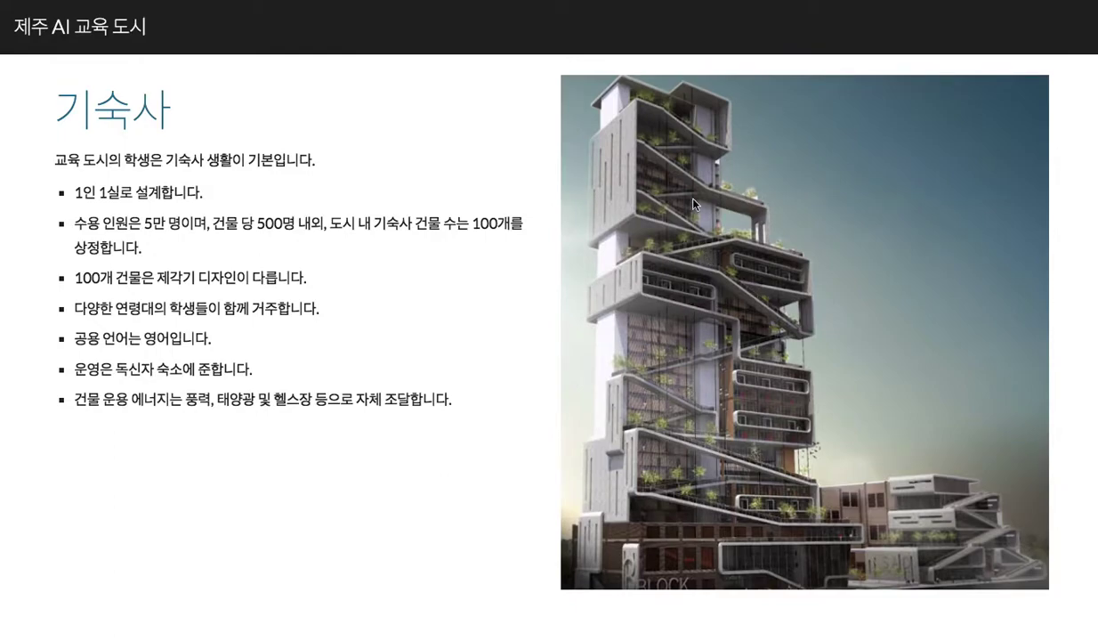